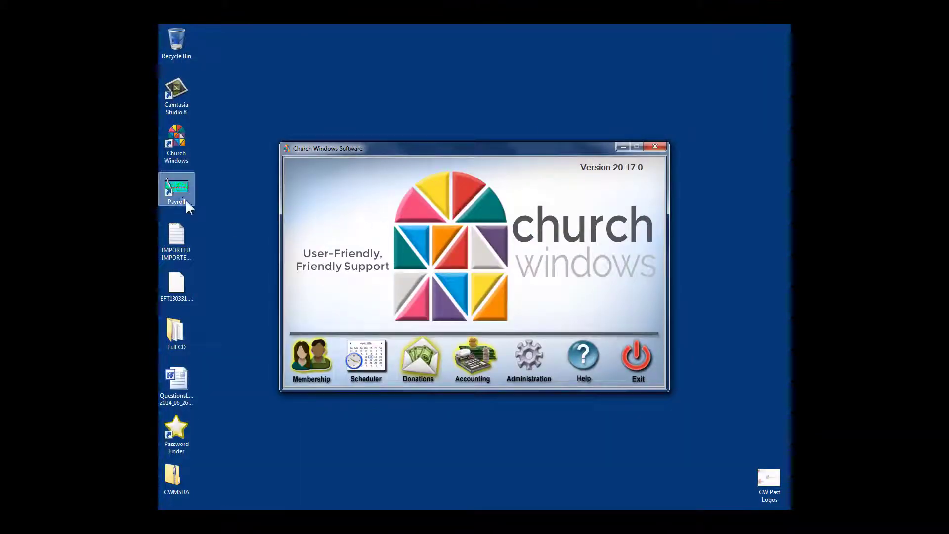
# Step: Launch Church Windows Payroll and read the notifications about payroll year 2017 and incomplete EFT processing
pyautogui.doubleClick(180, 195)
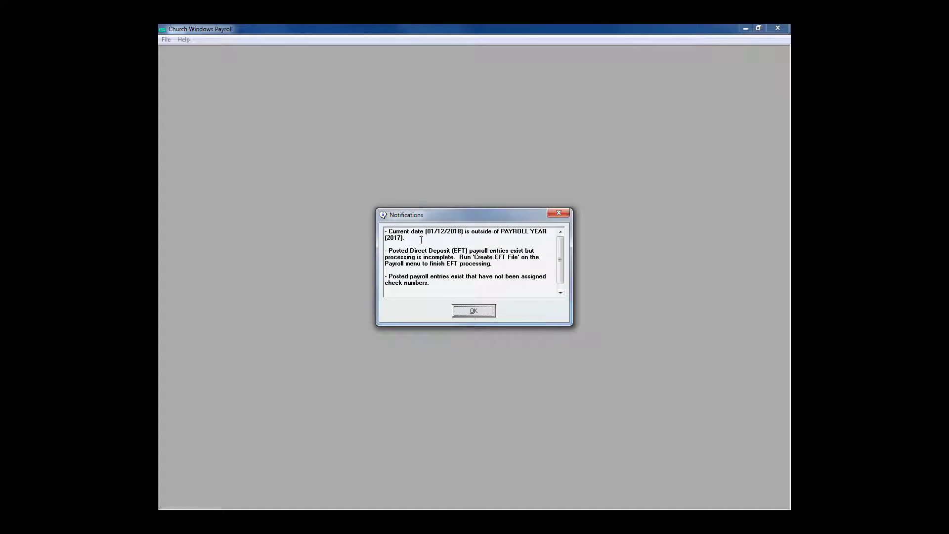
pyautogui.click(451, 240)
pyautogui.scroll(-1, 453, 247)
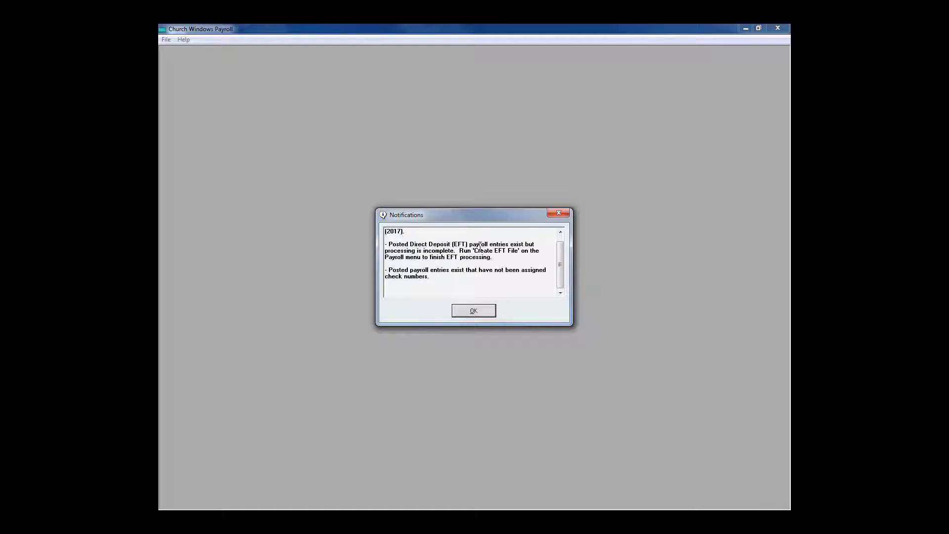
# Step: Dismiss the notifications and start a data restore from Sys. Admin > Restore Data
pyautogui.click(477, 313)
pyautogui.click(402, 331)
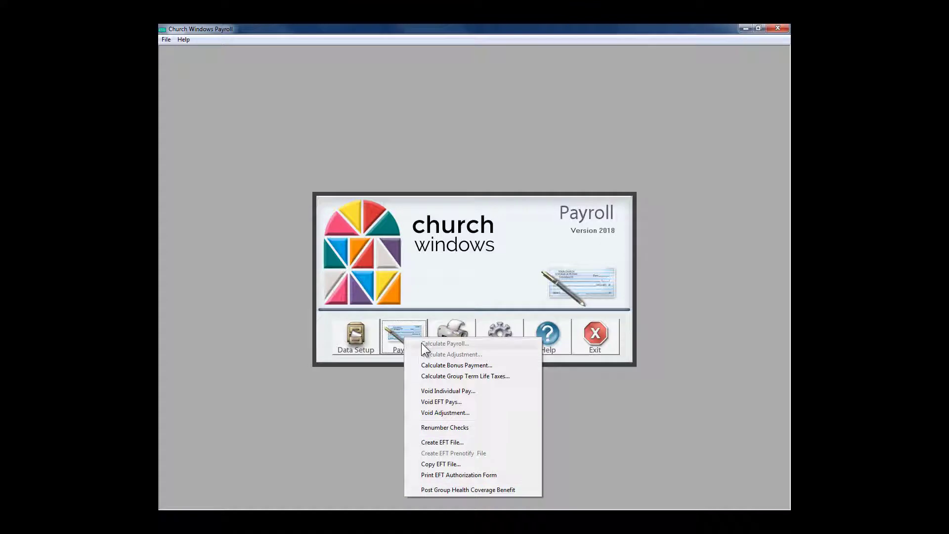
pyautogui.click(493, 325)
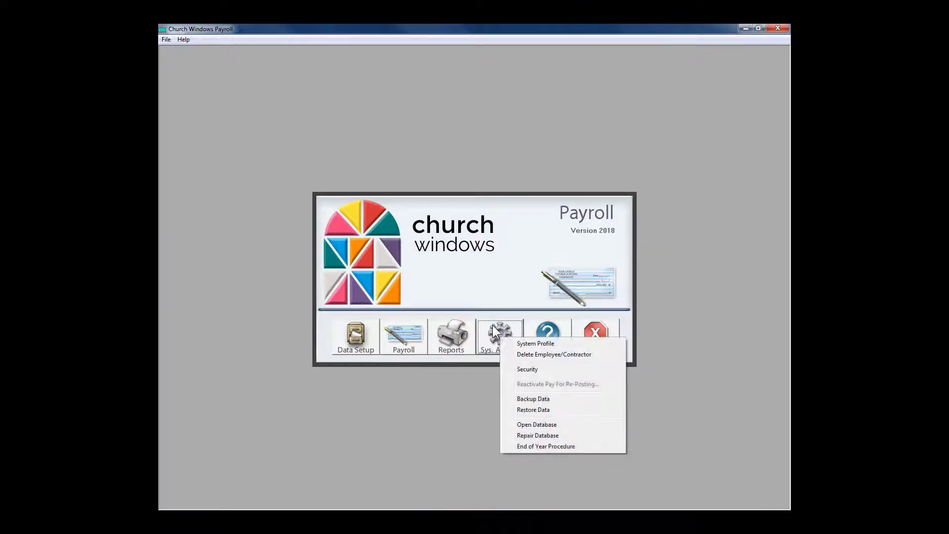
pyautogui.click(529, 410)
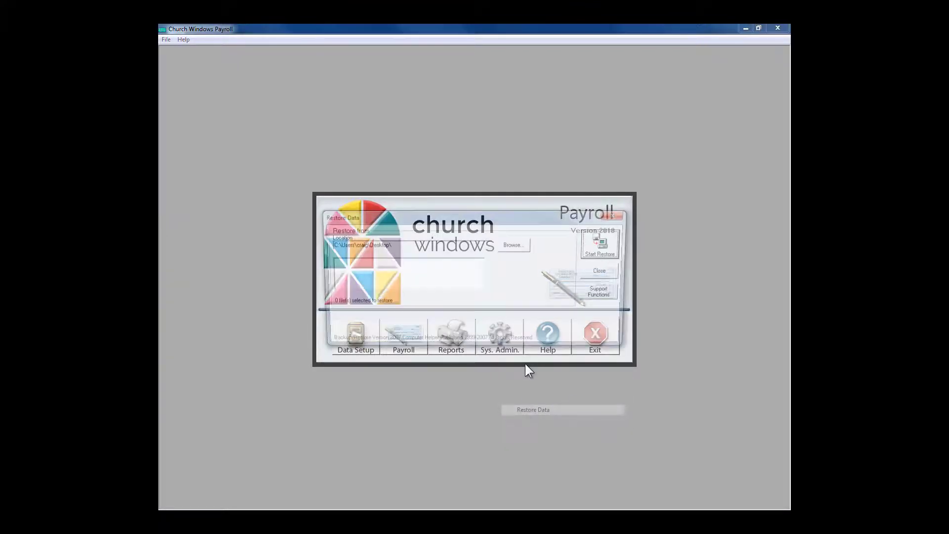
# Step: Set the restore location to the J:\2018 Training Data folder
pyautogui.click(505, 245)
pyautogui.scroll(-5, 495, 272)
pyautogui.scroll(-5, 494, 274)
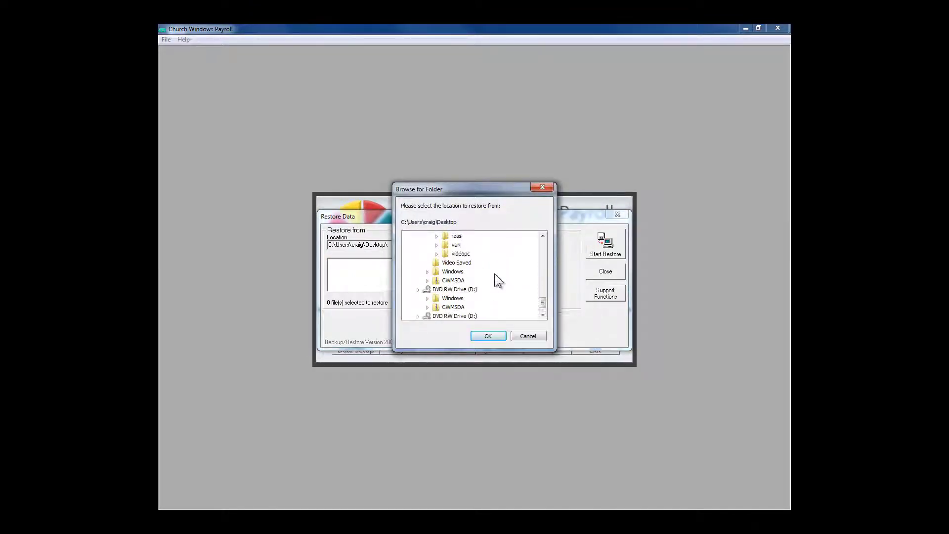
pyautogui.click(450, 289)
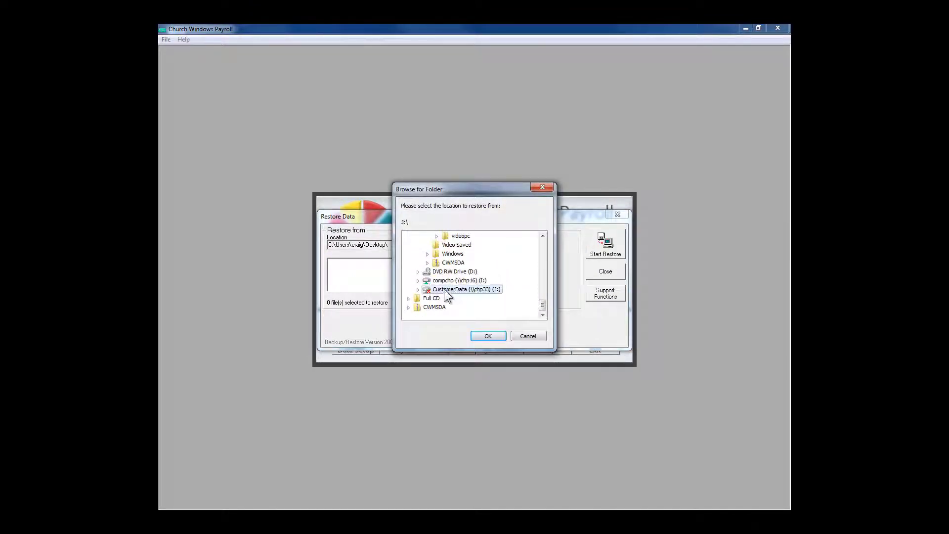
pyautogui.click(418, 289)
pyautogui.scroll(2, 454, 300)
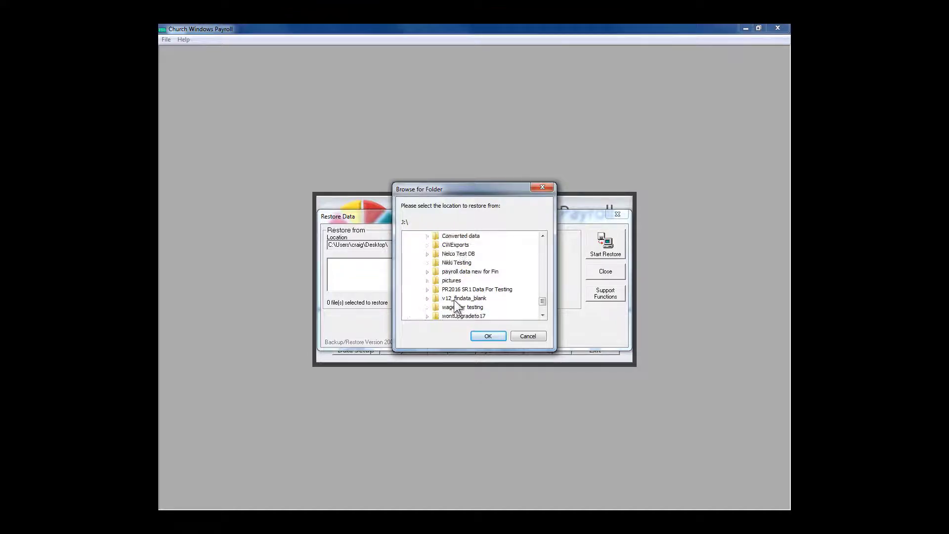
pyautogui.click(458, 253)
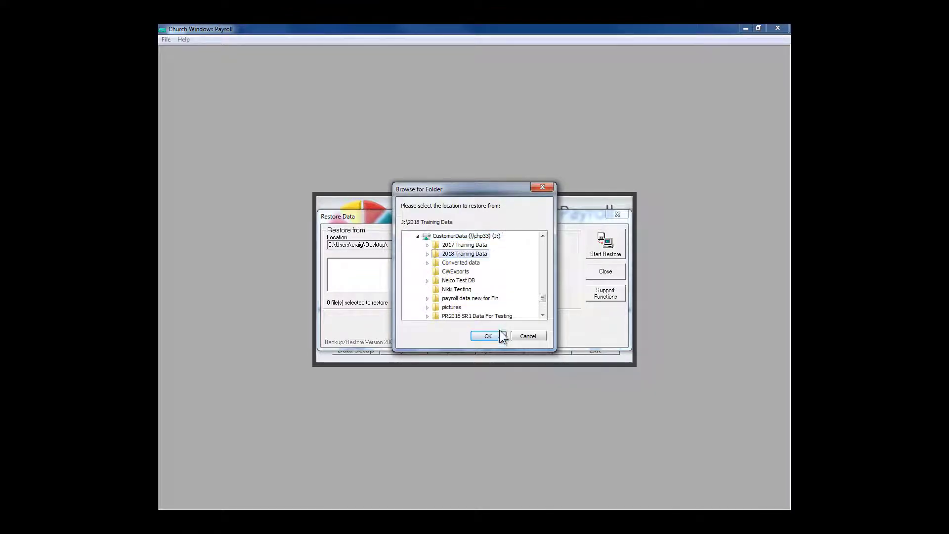
pyautogui.click(488, 336)
# Step: Run the restore of Payroll.mdb, acknowledge success, and close the payroll program
pyautogui.click(591, 239)
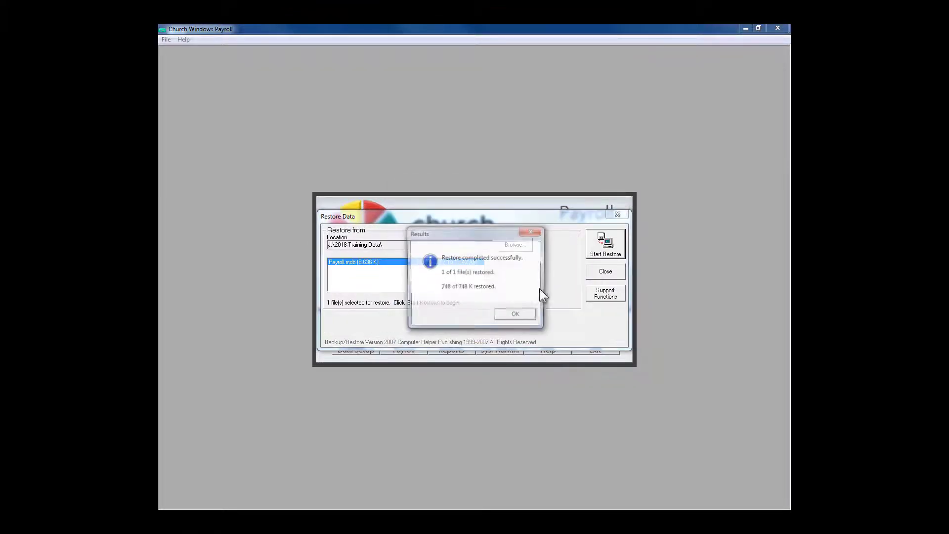
pyautogui.click(519, 313)
pyautogui.click(602, 274)
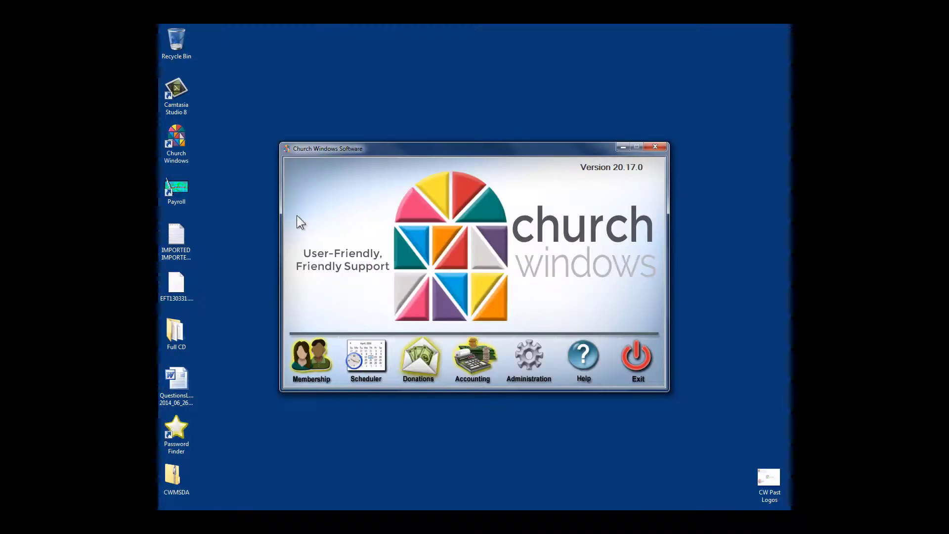
# Step: Relaunch Payroll with the restored data and open the Employee File from Data Setup
pyautogui.click(171, 195)
pyautogui.doubleClick(171, 194)
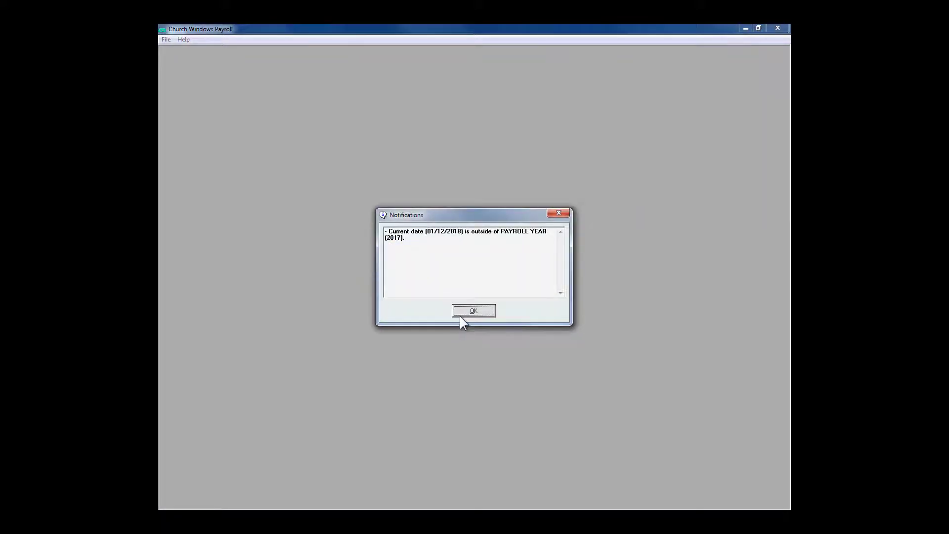
pyautogui.click(464, 312)
pyautogui.click(396, 342)
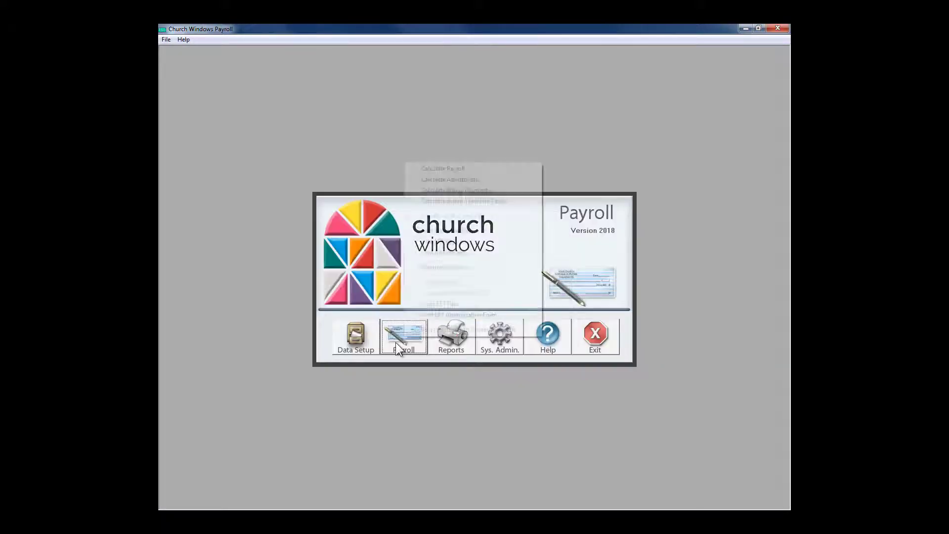
pyautogui.click(379, 224)
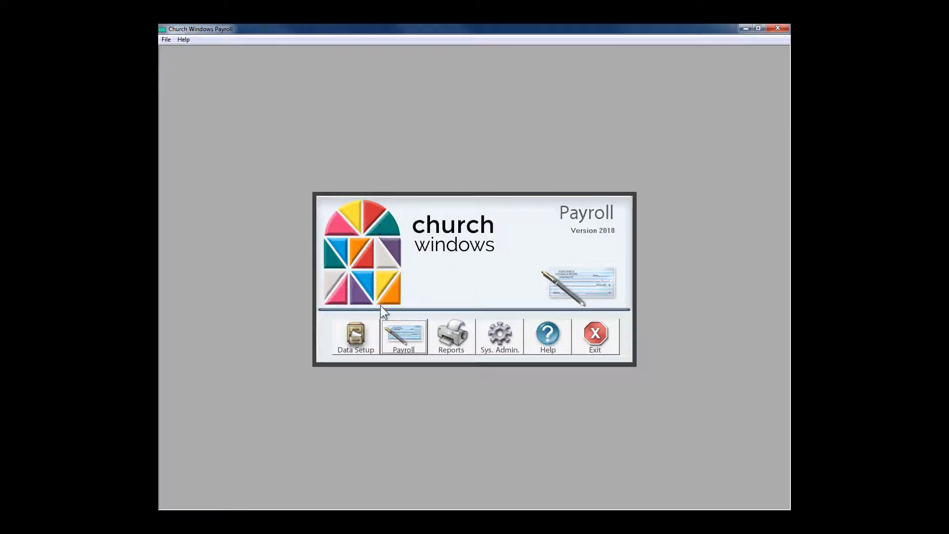
pyautogui.click(360, 343)
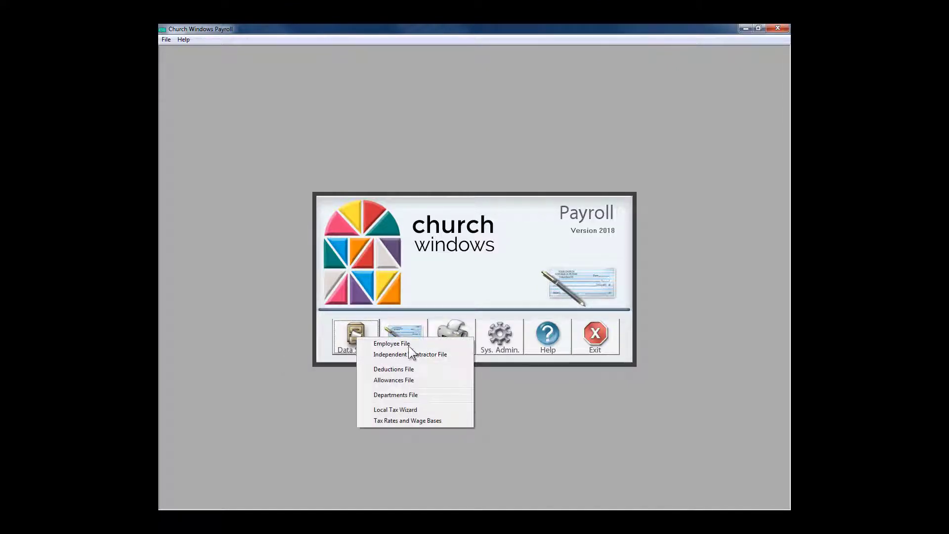
pyautogui.click(408, 345)
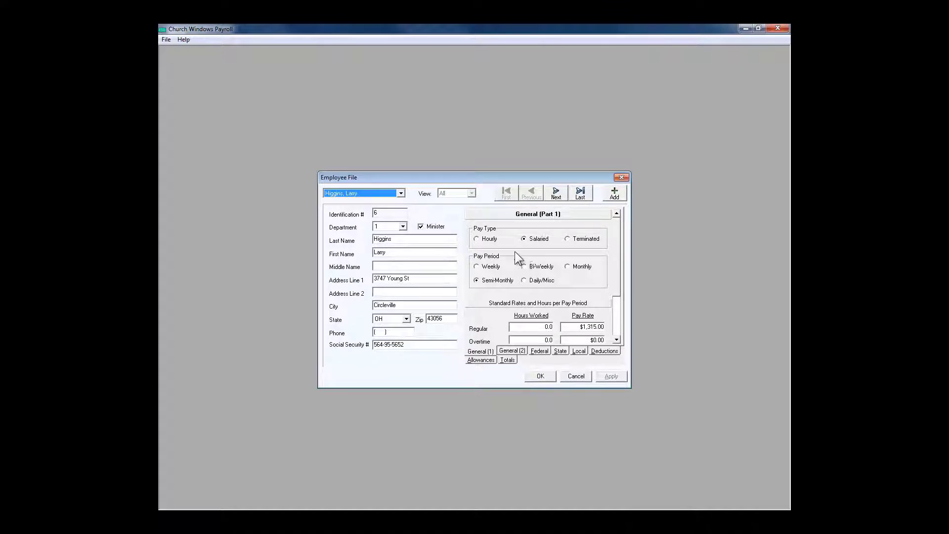
# Step: Review the salaried, semi-monthly $1,315.00 pay settings on General (1), then view General (2)
pyautogui.press('Tab')
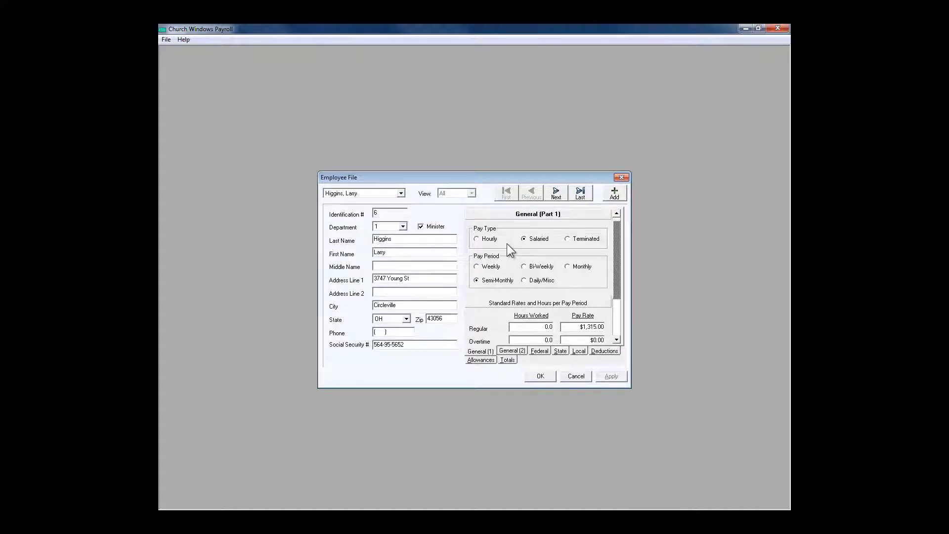
pyautogui.scroll(-1, 506, 244)
pyautogui.scroll(-4, 507, 245)
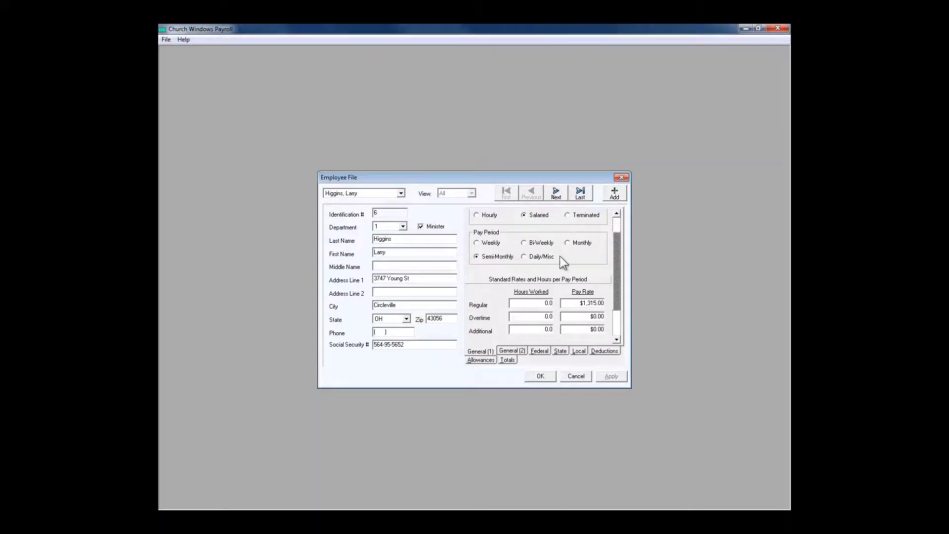
pyautogui.scroll(-3, 565, 256)
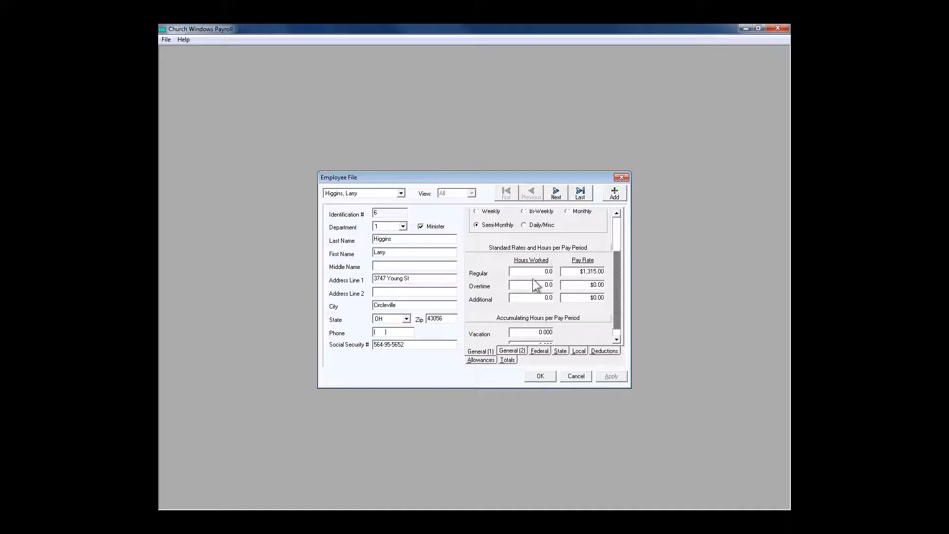
pyautogui.scroll(-2, 555, 269)
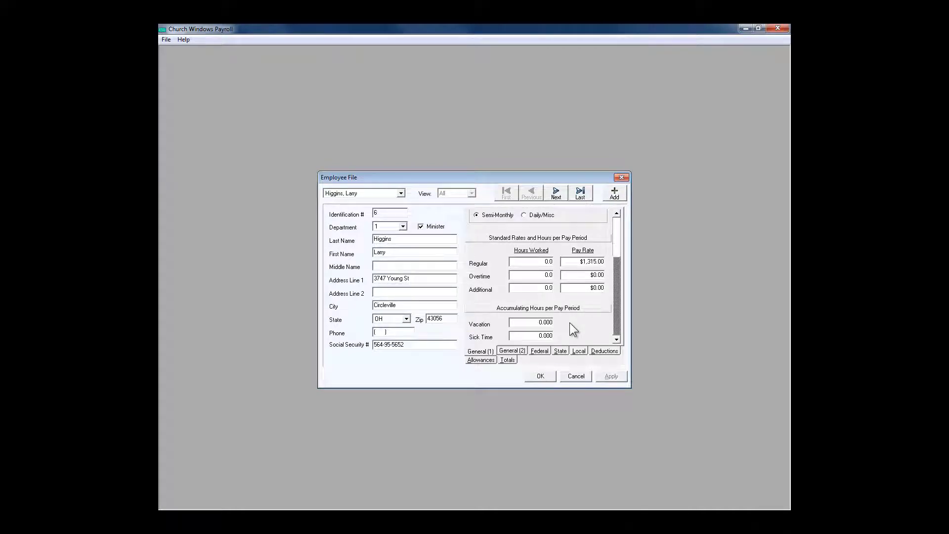
pyautogui.click(513, 351)
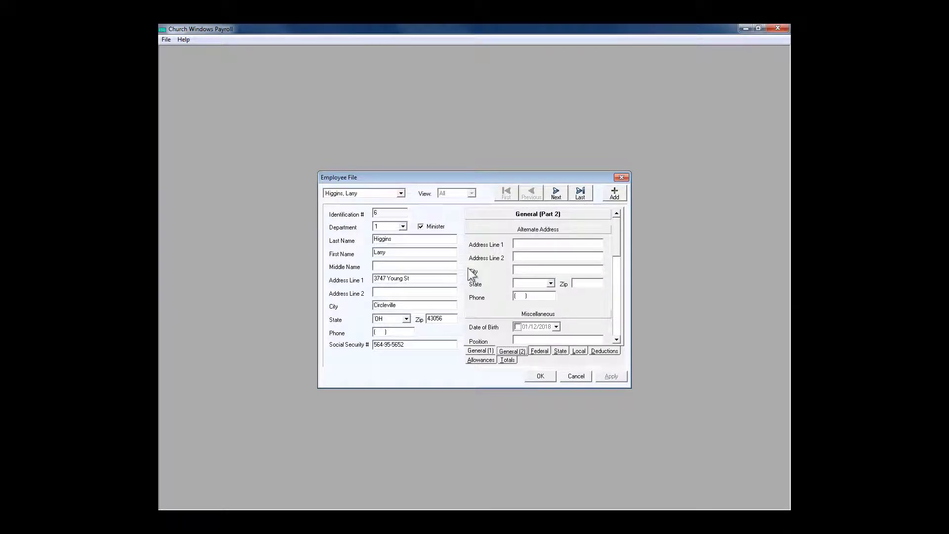
# Step: Review the employee's EFT banking information, then view the Federal withholding settings
pyautogui.scroll(-2, 597, 302)
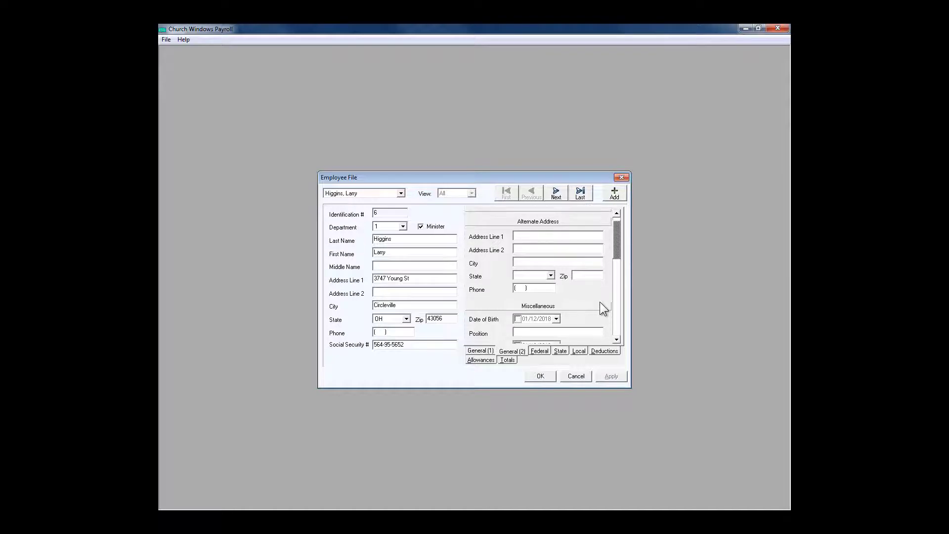
pyautogui.scroll(-5, 584, 303)
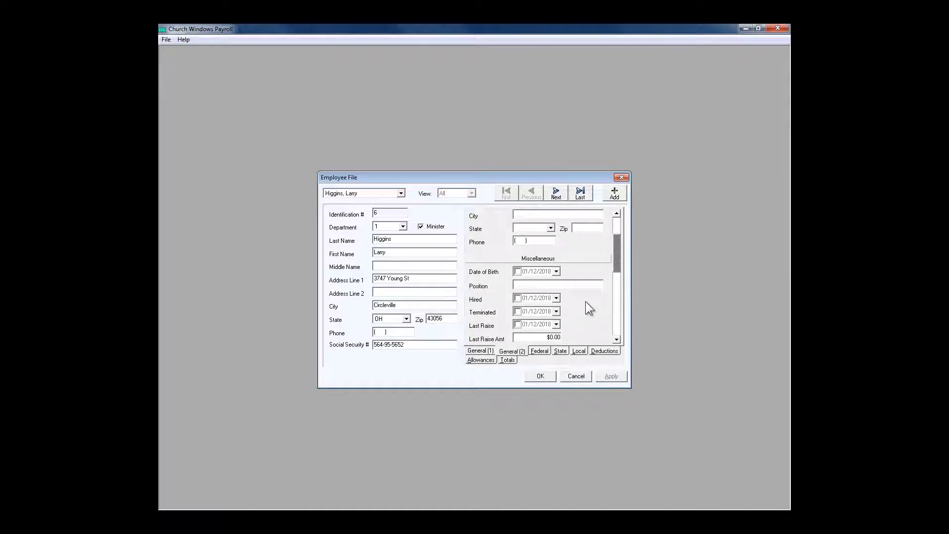
pyautogui.scroll(-3, 586, 302)
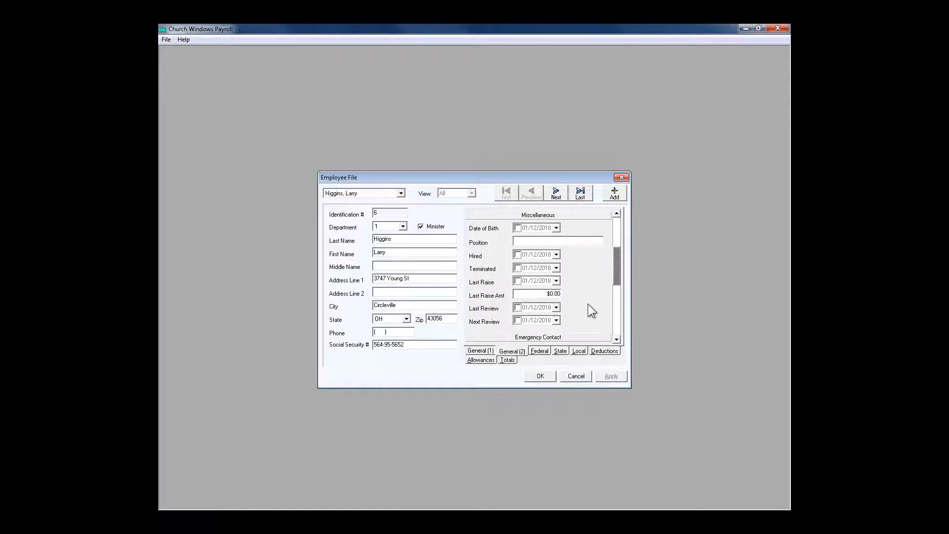
pyautogui.scroll(-5, 585, 307)
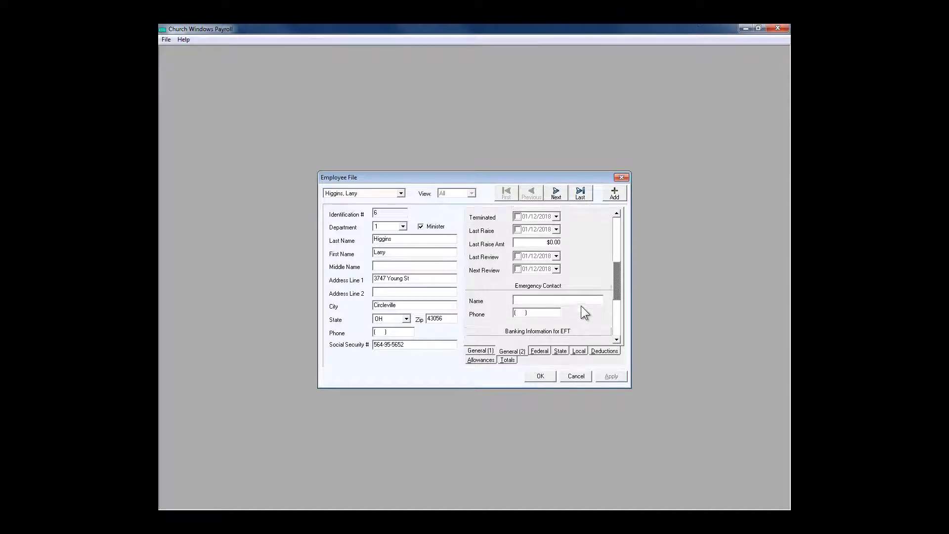
pyautogui.scroll(-5, 583, 307)
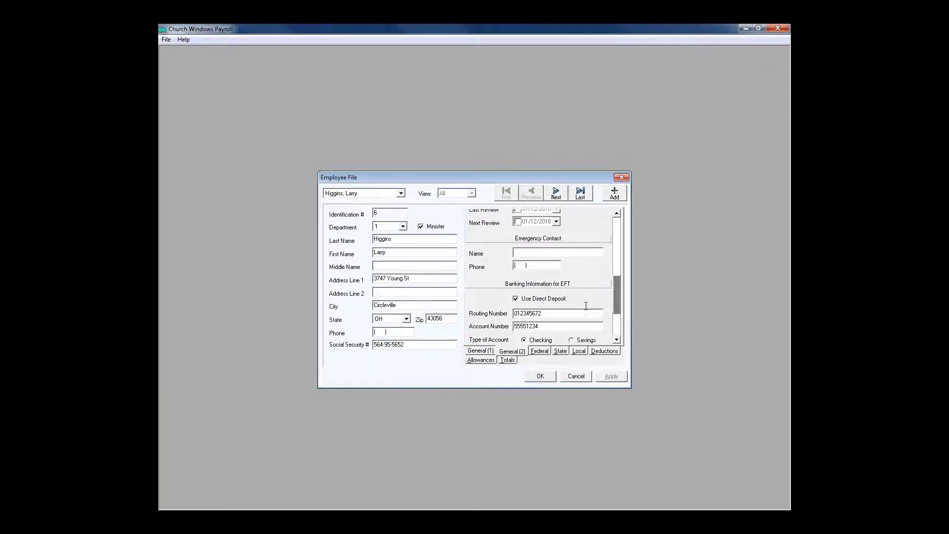
pyautogui.scroll(-4, 586, 306)
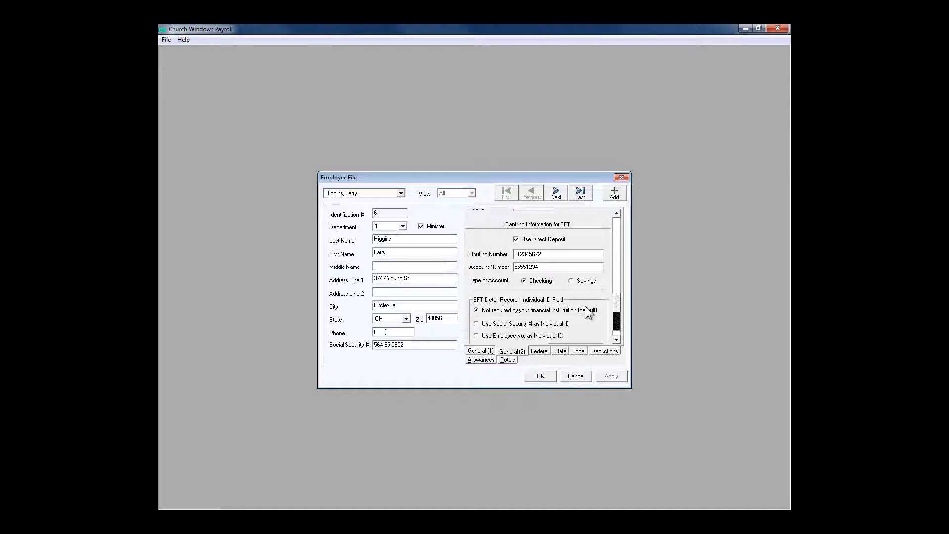
pyautogui.scroll(-1, 586, 308)
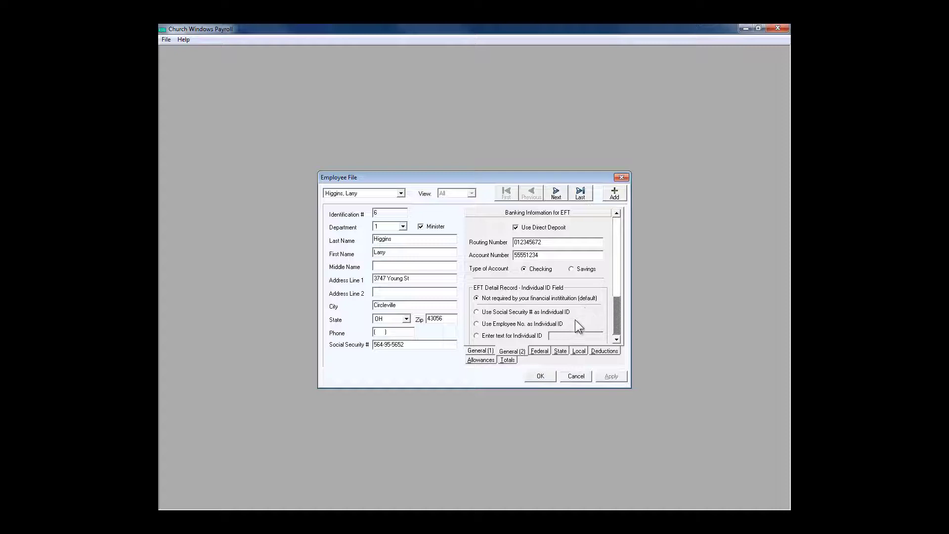
pyautogui.click(539, 352)
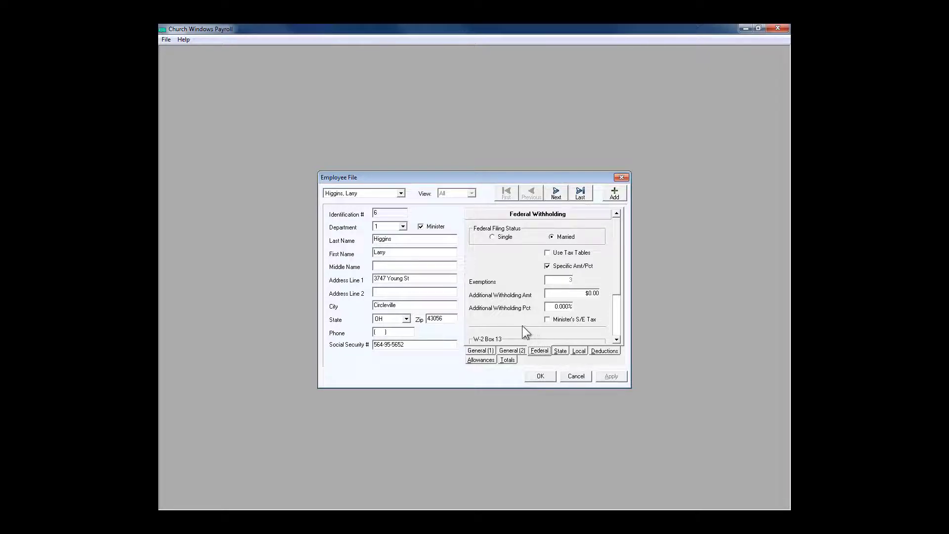
pyautogui.click(560, 352)
pyautogui.click(551, 233)
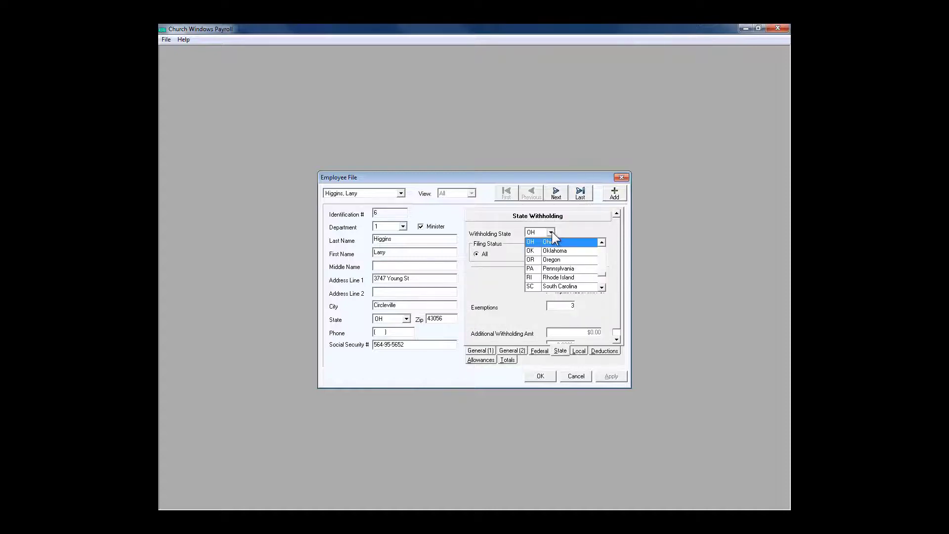
pyautogui.click(580, 229)
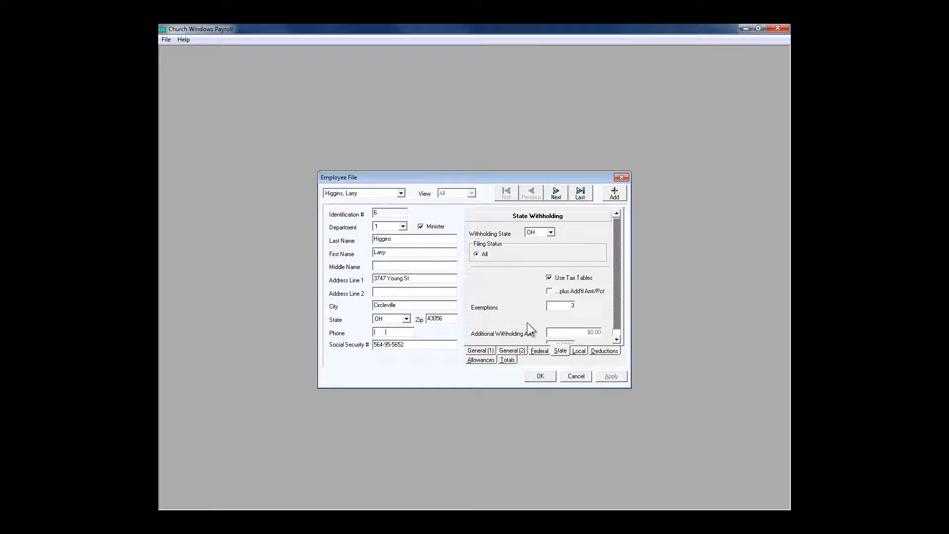
pyautogui.click(539, 352)
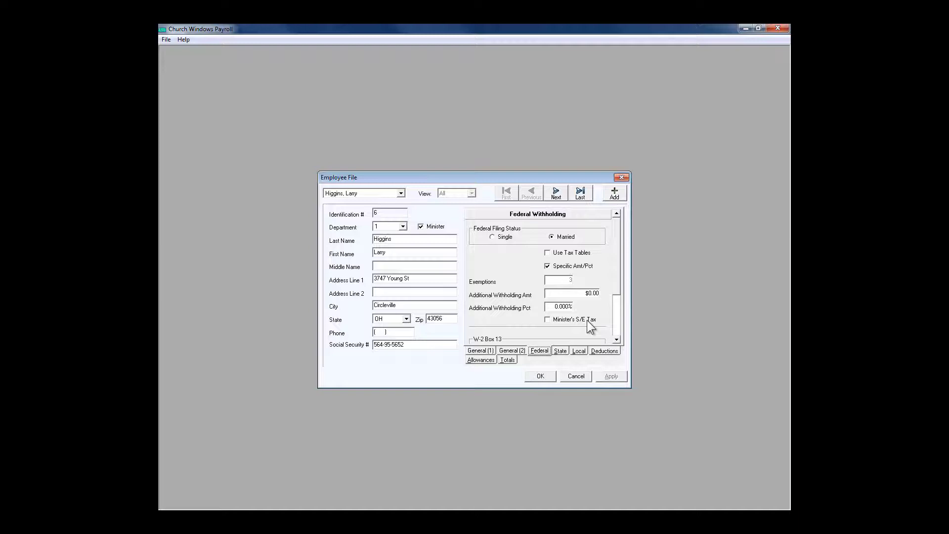
pyautogui.click(577, 351)
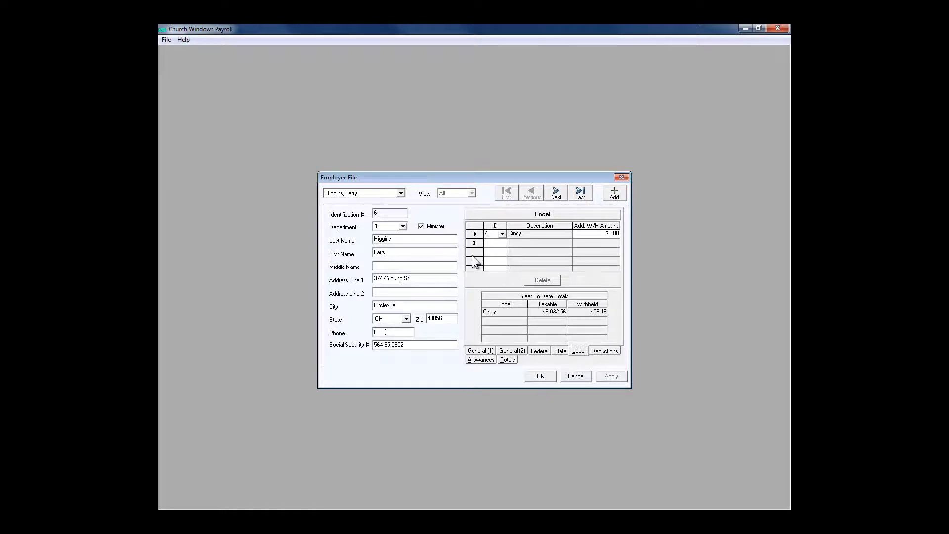
# Step: Show the Deductions page: Health Ins $61.00, Dental Ins $20.00, 403(b) pension 3.000%
pyautogui.click(605, 351)
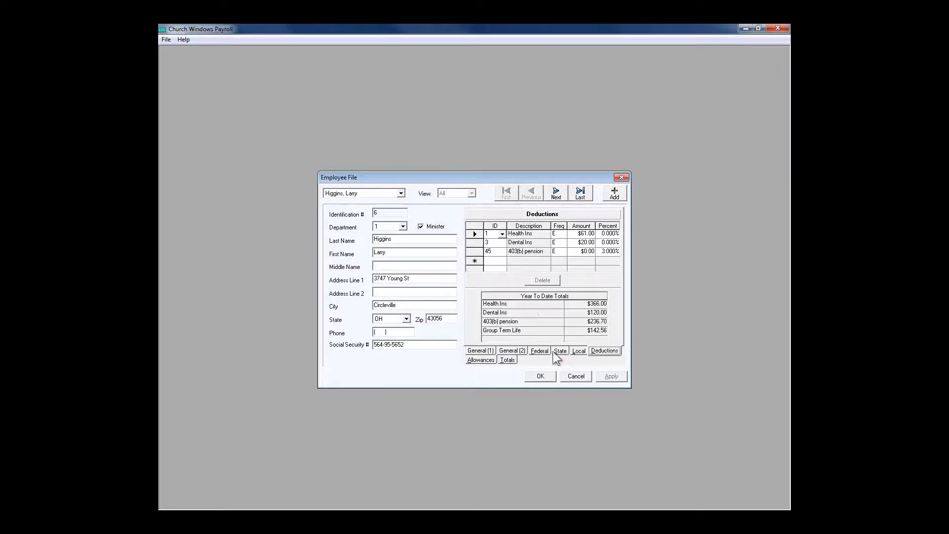
# Step: Show the Allowances page: Housing $670.00 and Automobile-flat rate $50.00
pyautogui.click(479, 361)
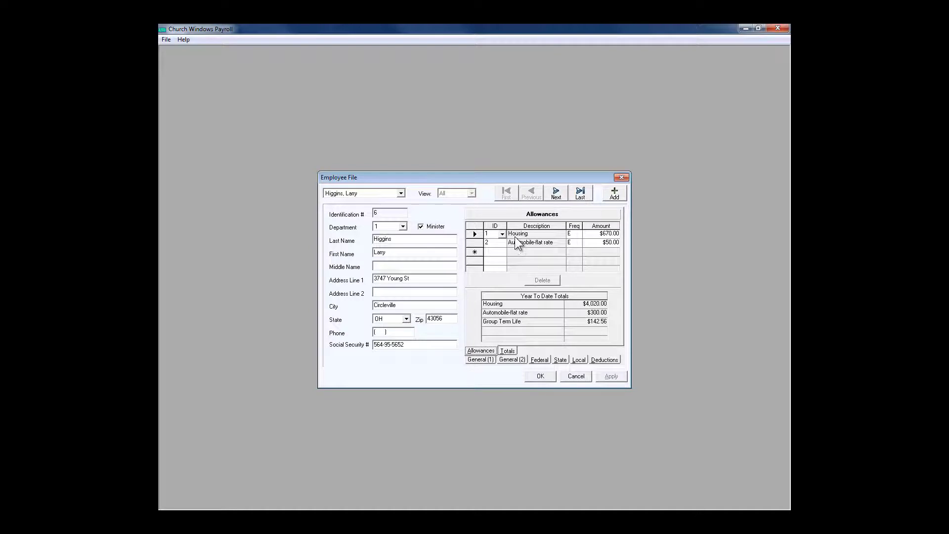
# Step: Close the employee file and start Calculate Payroll, accepting the 01/12/2017 pay dates
pyautogui.click(573, 378)
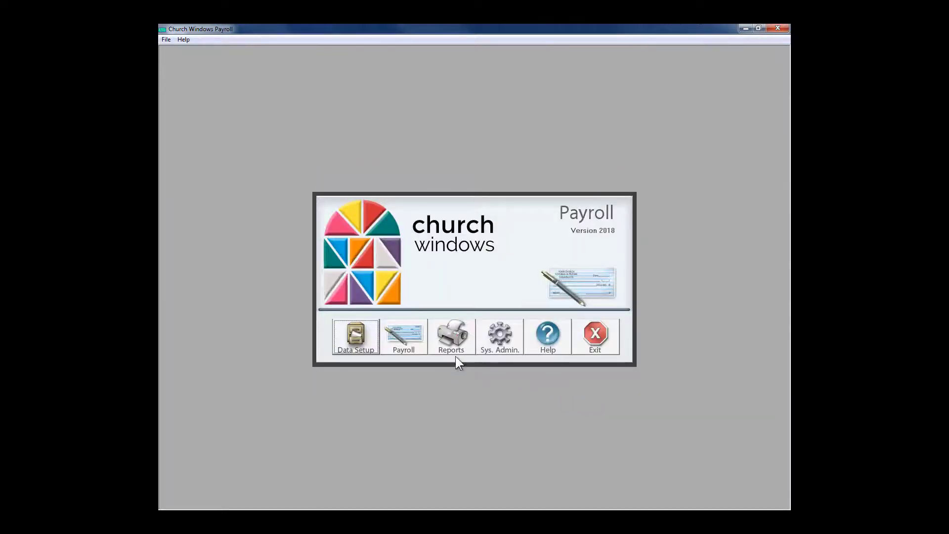
pyautogui.click(405, 343)
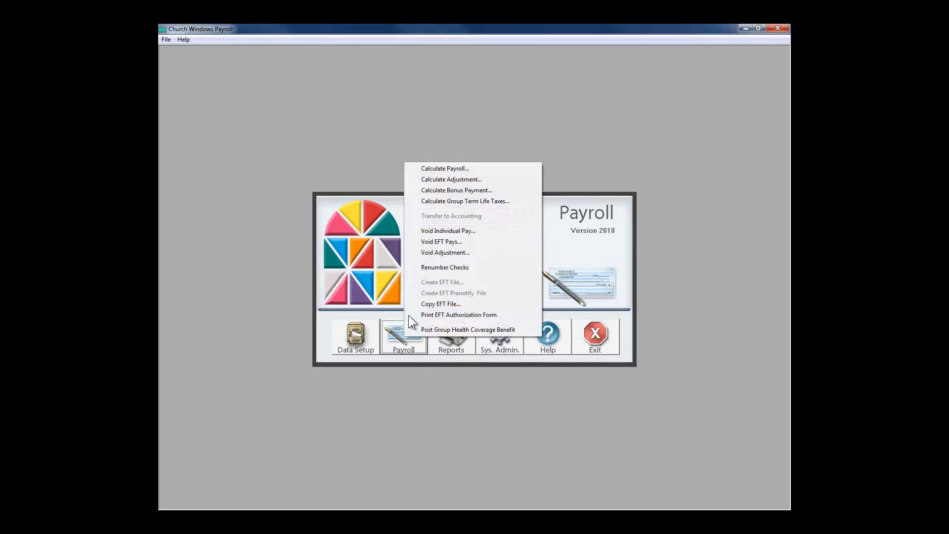
pyautogui.click(453, 168)
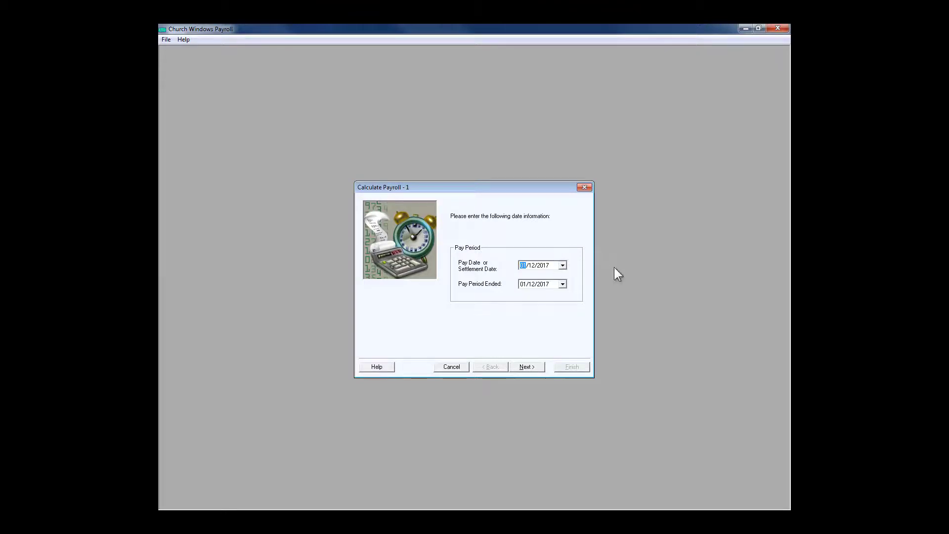
pyautogui.click(530, 368)
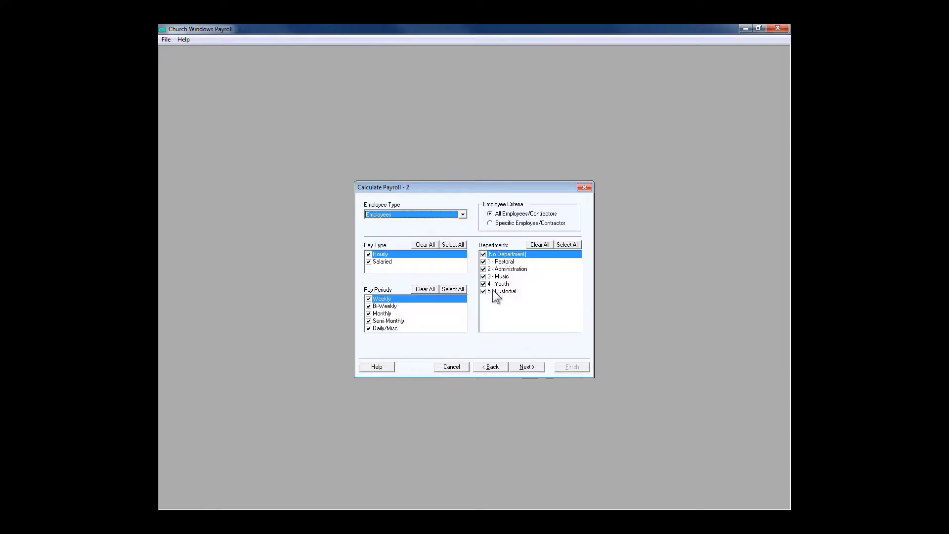
# Step: Keep All Employees/Contractors selected, advance to step 3, and view the first employee's deductions
pyautogui.click(489, 223)
pyautogui.click(490, 214)
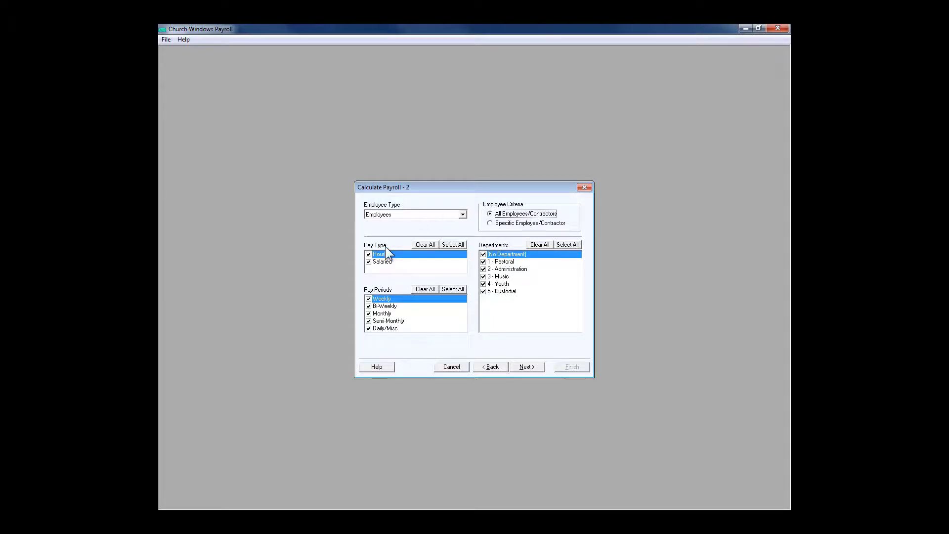
pyautogui.click(523, 366)
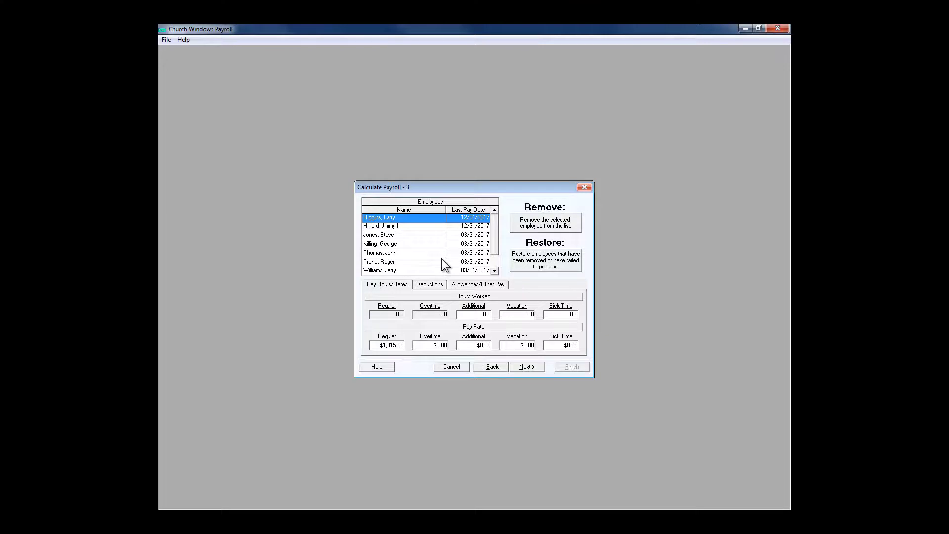
pyautogui.click(429, 285)
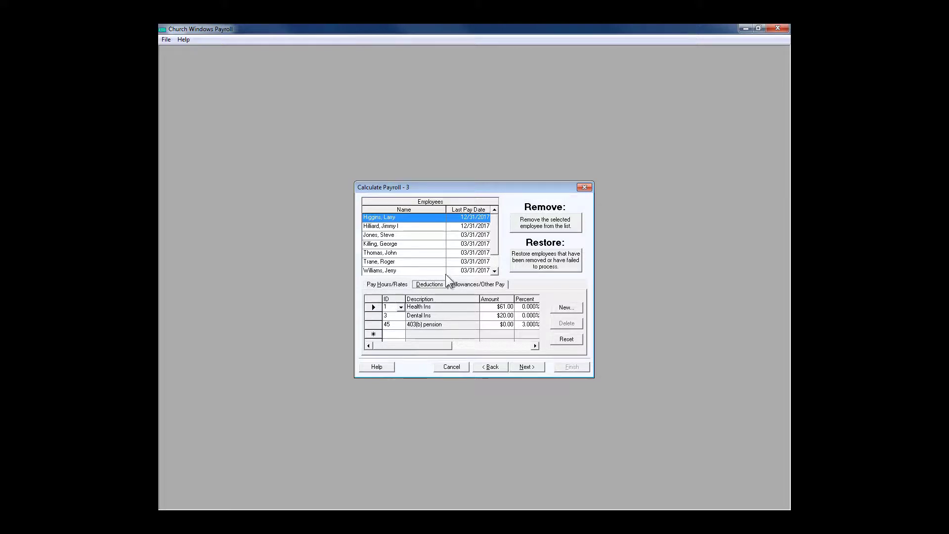
# Step: Finish the wizard with Post to Payroll on Yes and acknowledge the posting
pyautogui.click(535, 367)
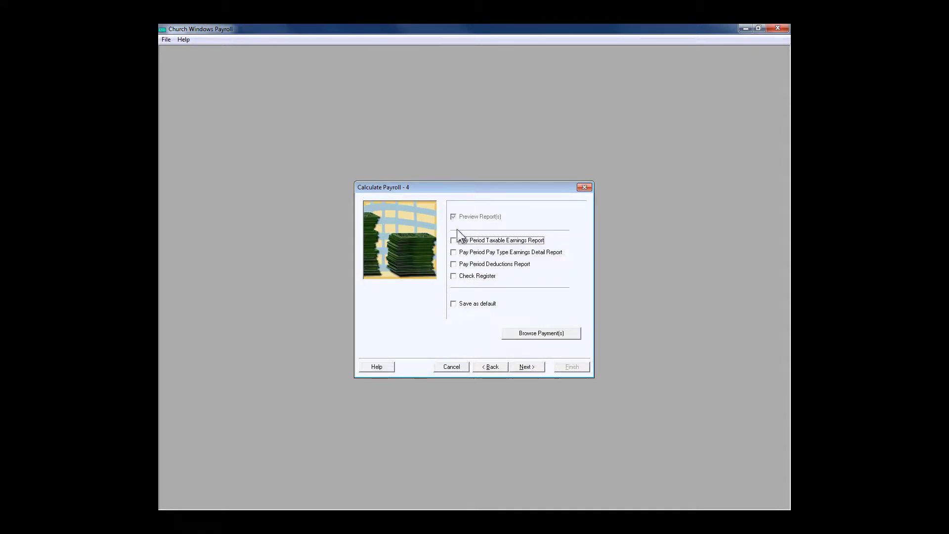
pyautogui.click(529, 367)
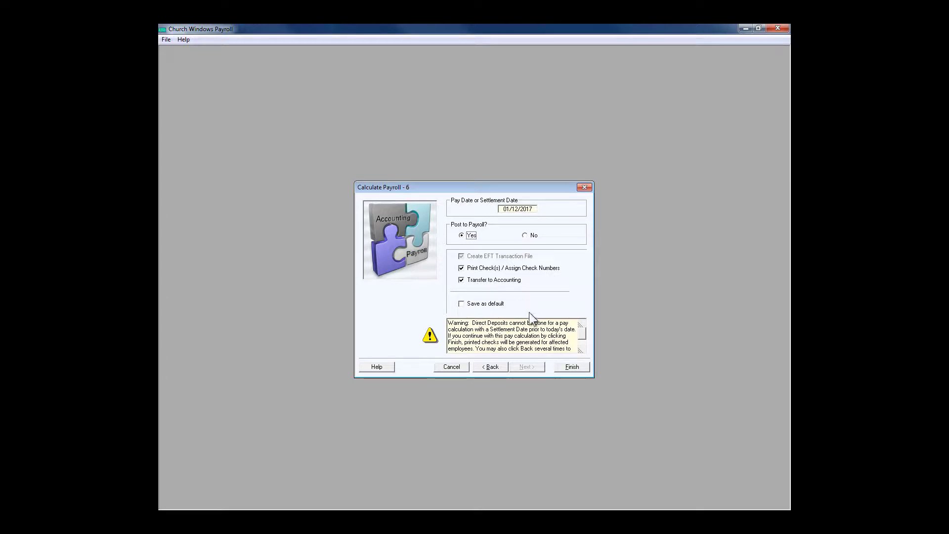
pyautogui.click(575, 367)
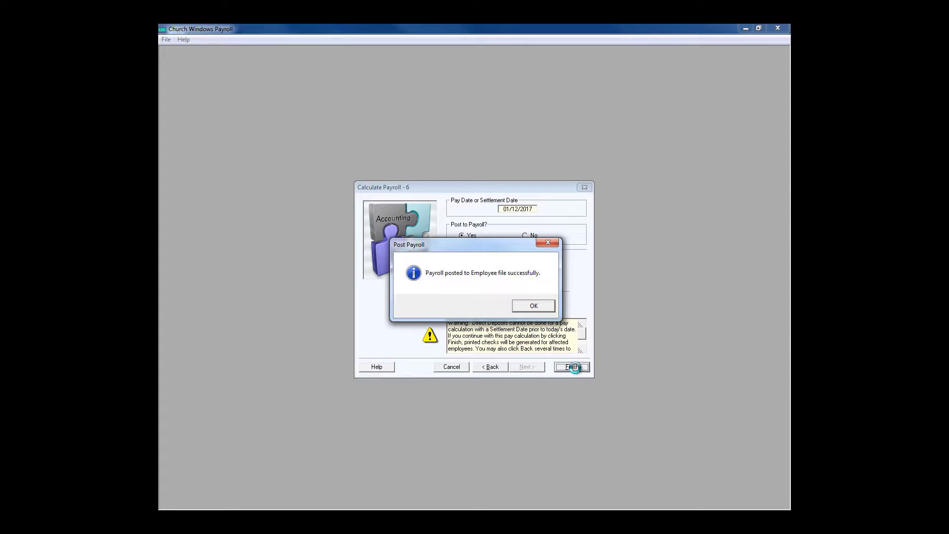
pyautogui.click(527, 307)
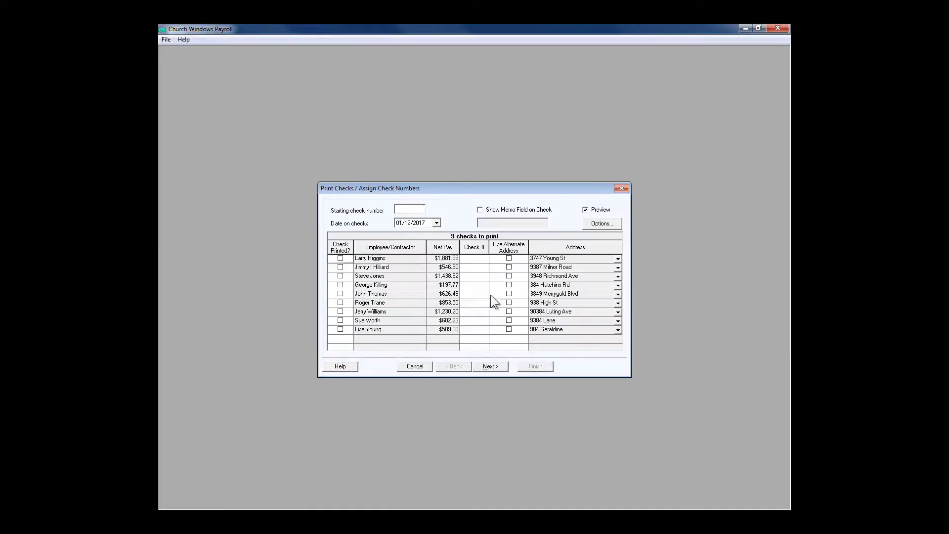
# Step: Clear the warnings, number checks from 125 (125–133), and preview check 125 for $1,881.69
pyautogui.click(496, 368)
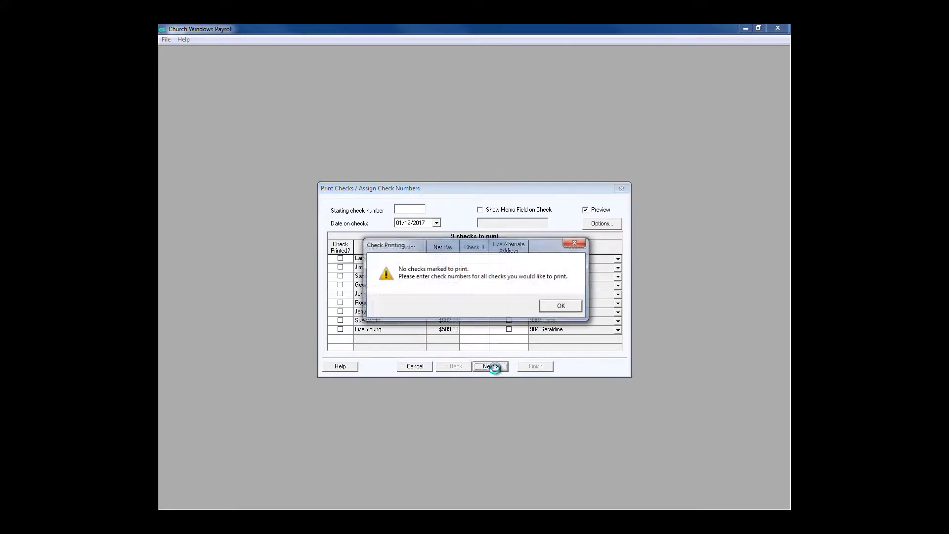
pyautogui.click(561, 305)
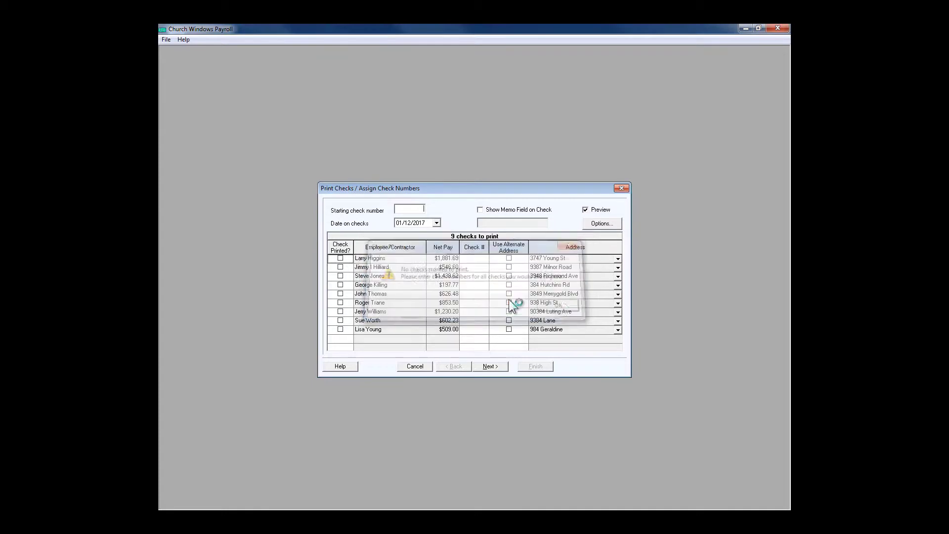
pyautogui.click(340, 258)
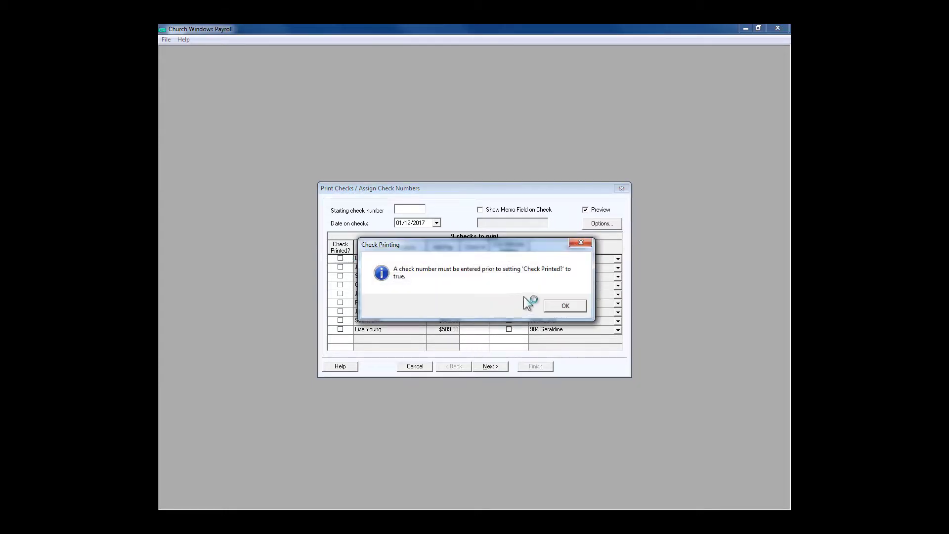
pyautogui.click(556, 306)
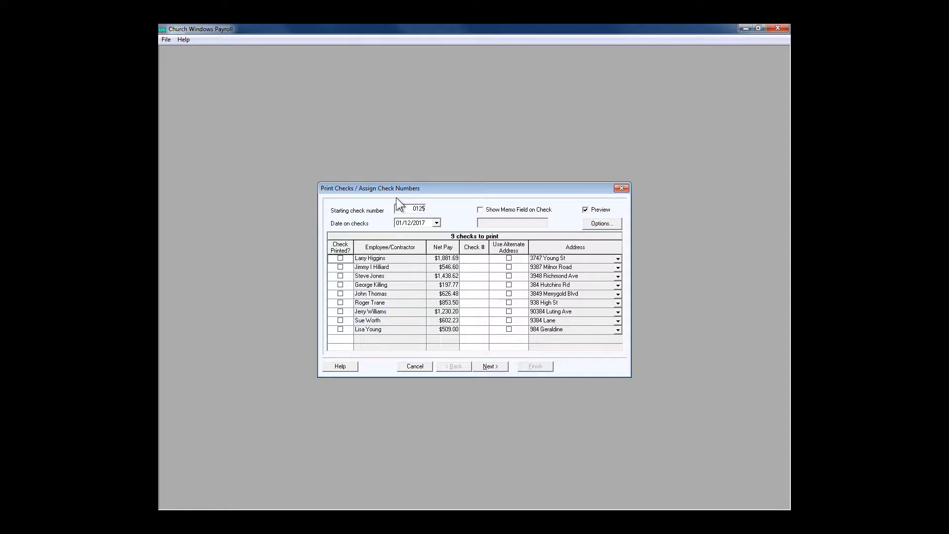
pyautogui.press('Tab')
pyautogui.click(488, 366)
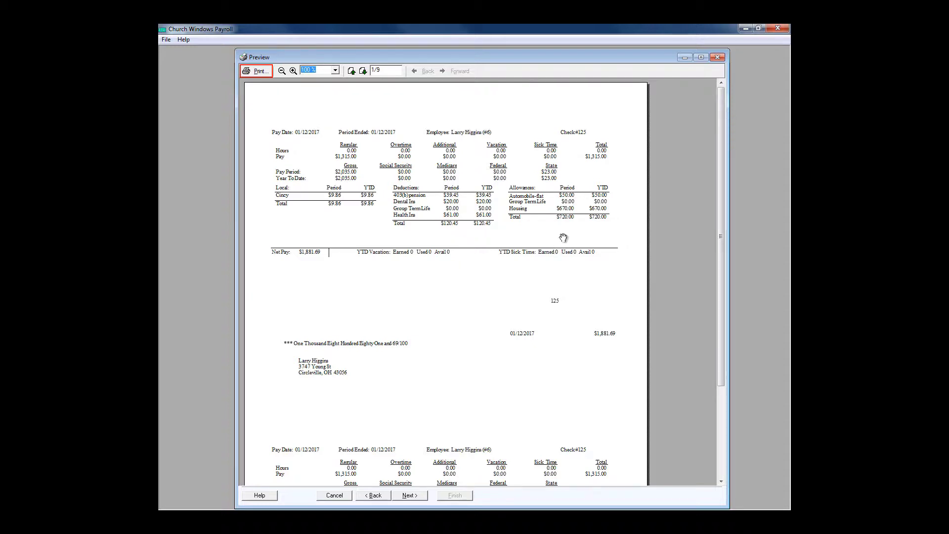
# Step: Maximize the check preview at 150% zoom, scroll through the check, then move on to confirm printing
pyautogui.click(702, 58)
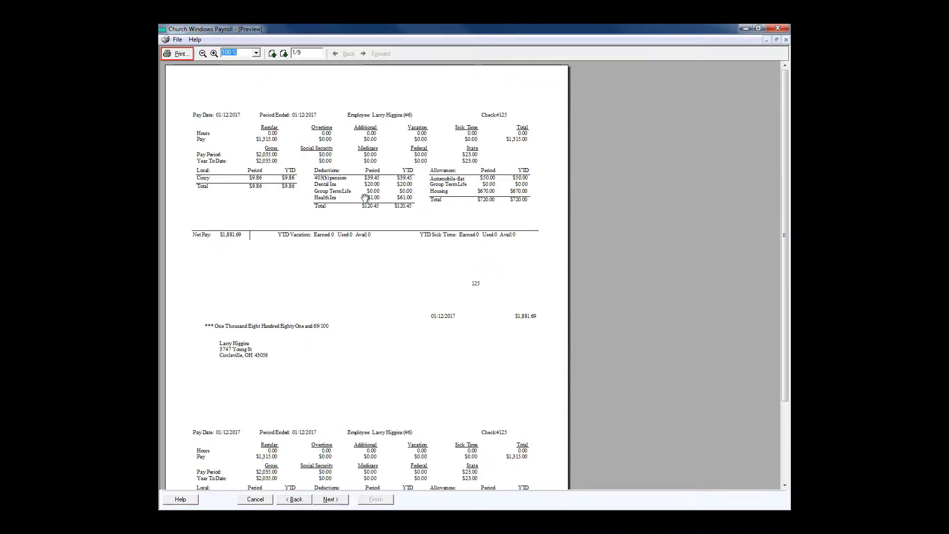
pyautogui.click(214, 53)
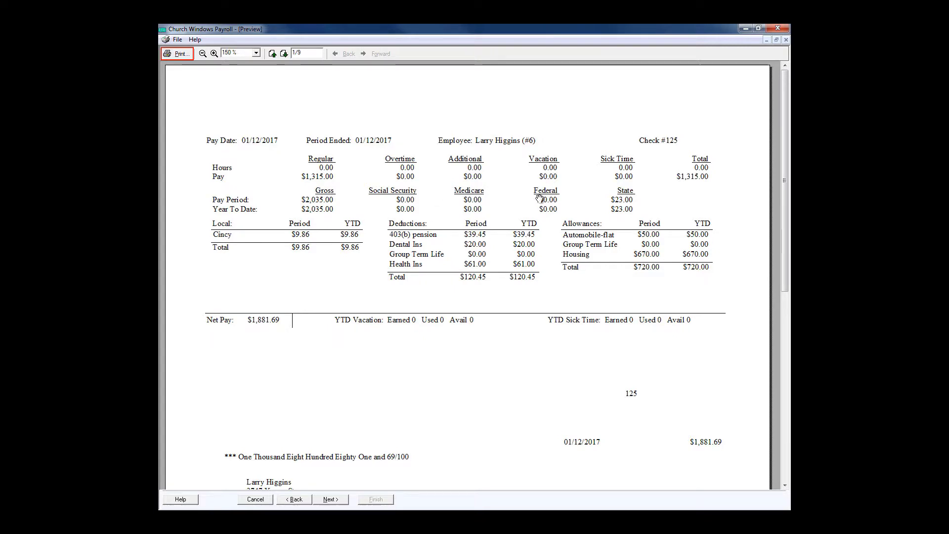
pyautogui.scroll(-5, 459, 252)
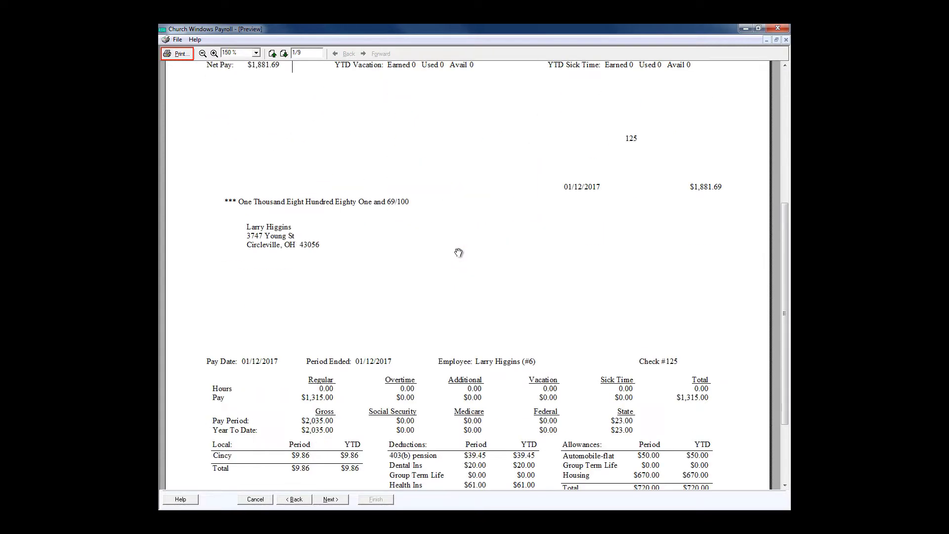
pyautogui.scroll(-2, 459, 253)
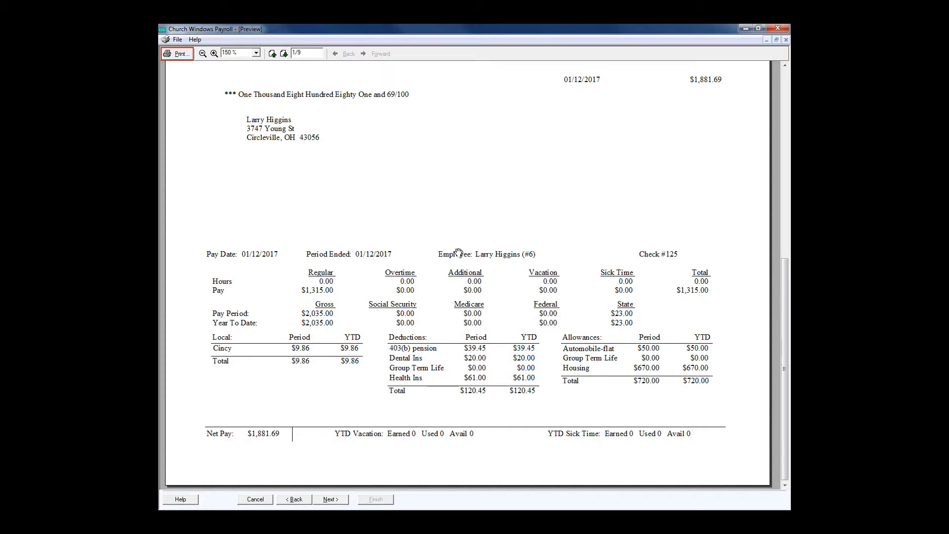
pyautogui.click(331, 499)
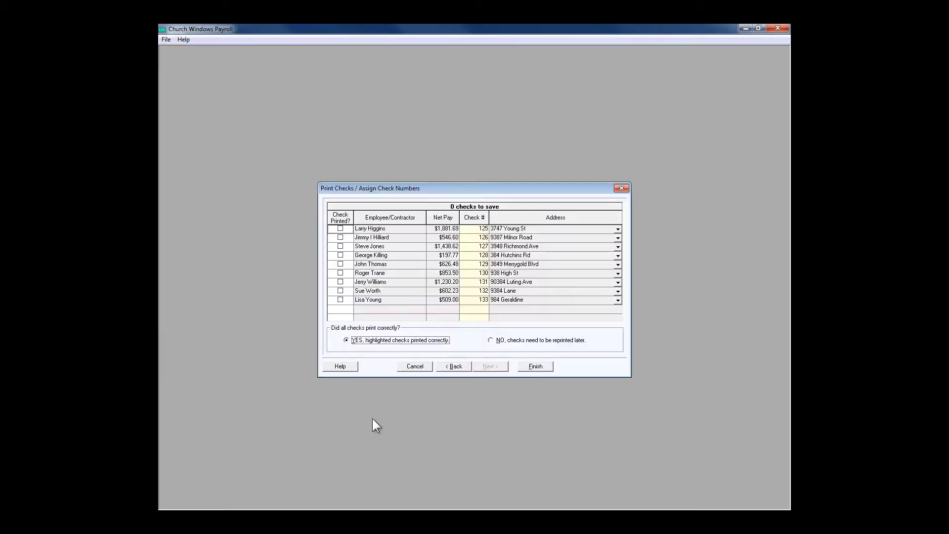
# Step: Save checks 125–133 as printed, view the accounting transfer audit report, and close without transferring
pyautogui.click(341, 238)
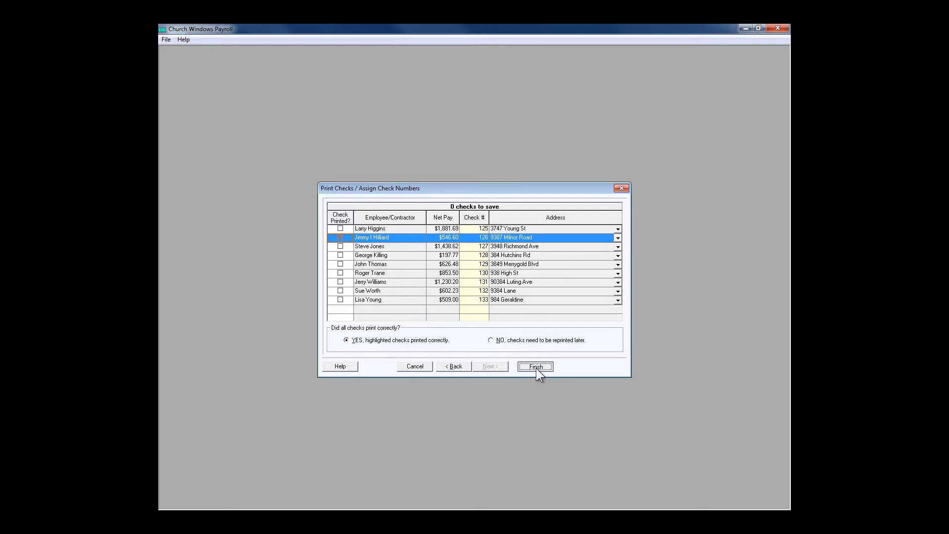
pyautogui.click(536, 367)
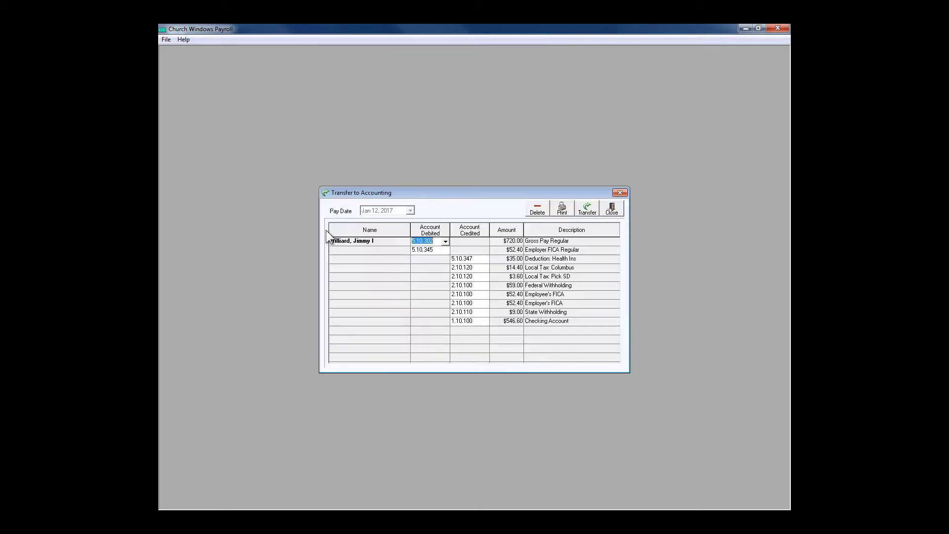
pyautogui.click(561, 209)
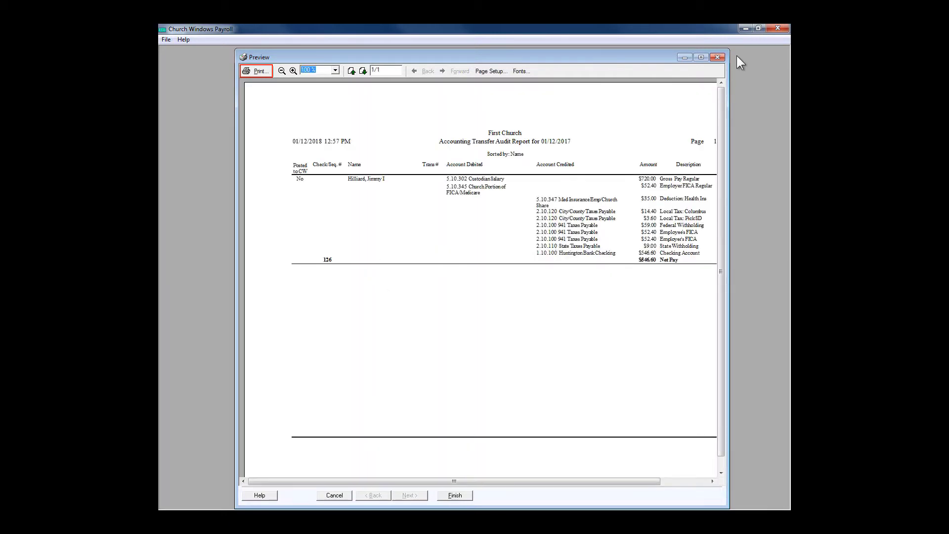
pyautogui.click(718, 58)
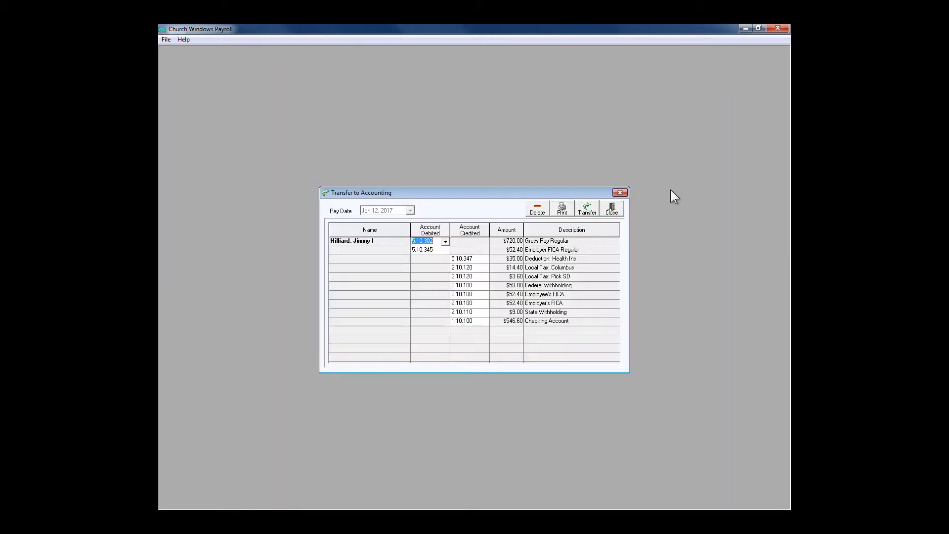
pyautogui.click(613, 210)
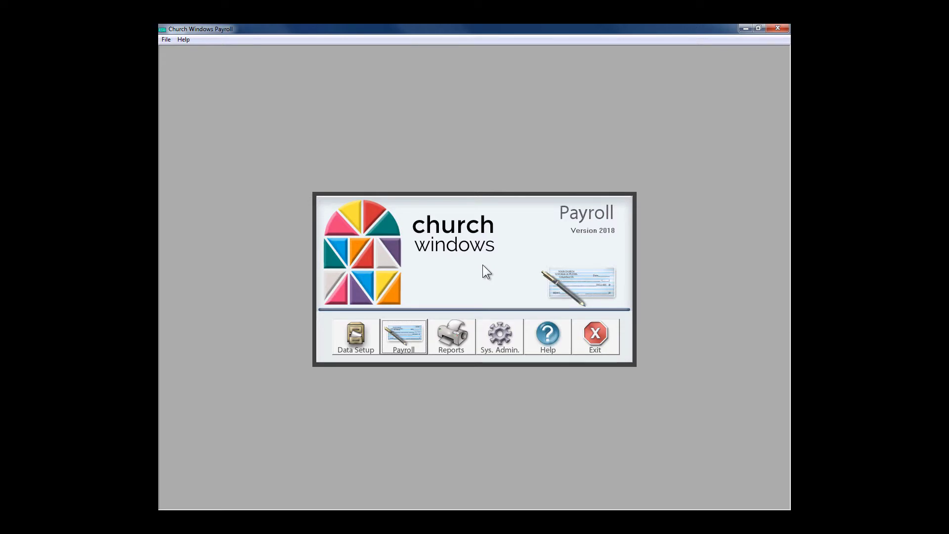
pyautogui.click(449, 345)
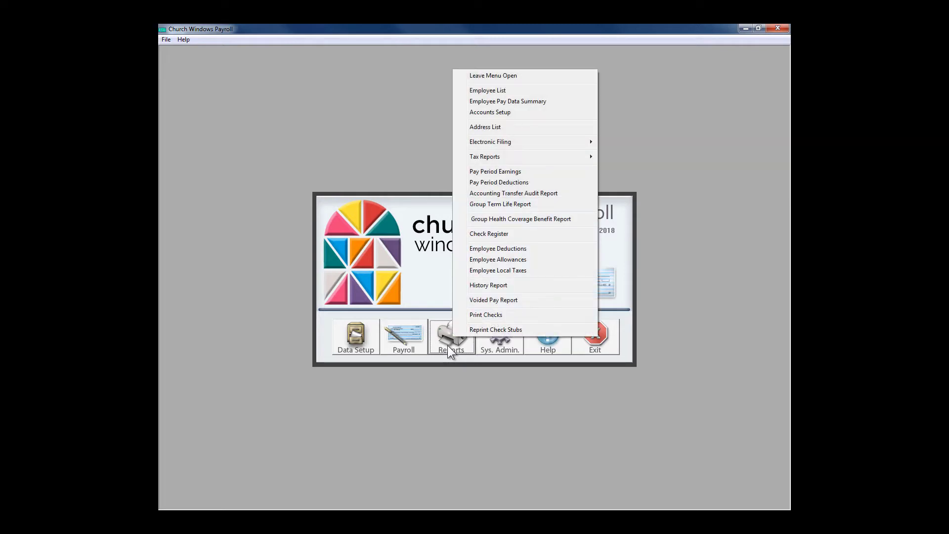
pyautogui.moveTo(520, 154)
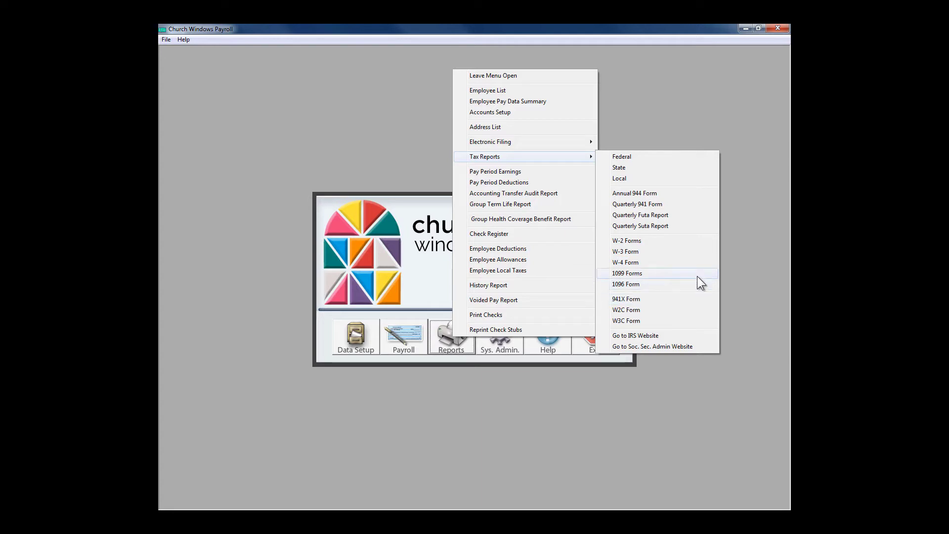
pyautogui.moveTo(588, 142)
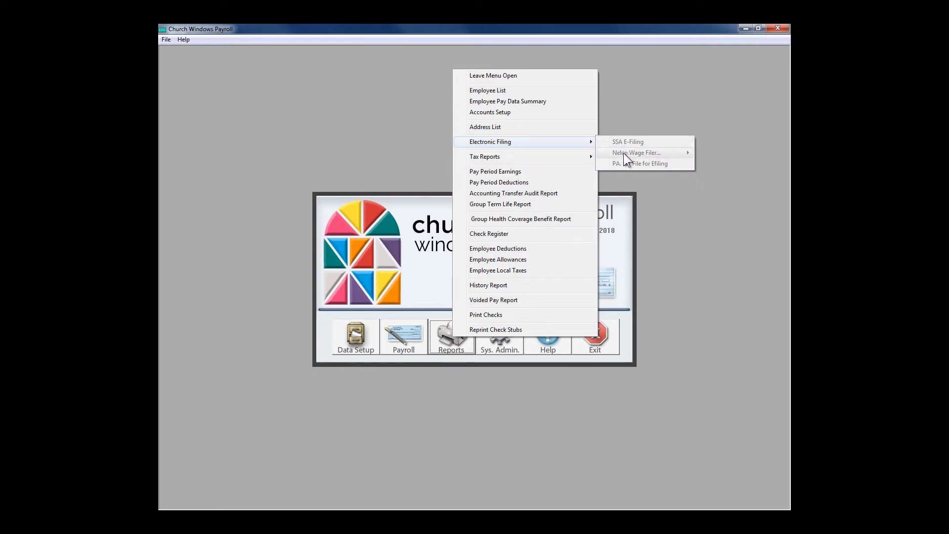
pyautogui.moveTo(559, 156)
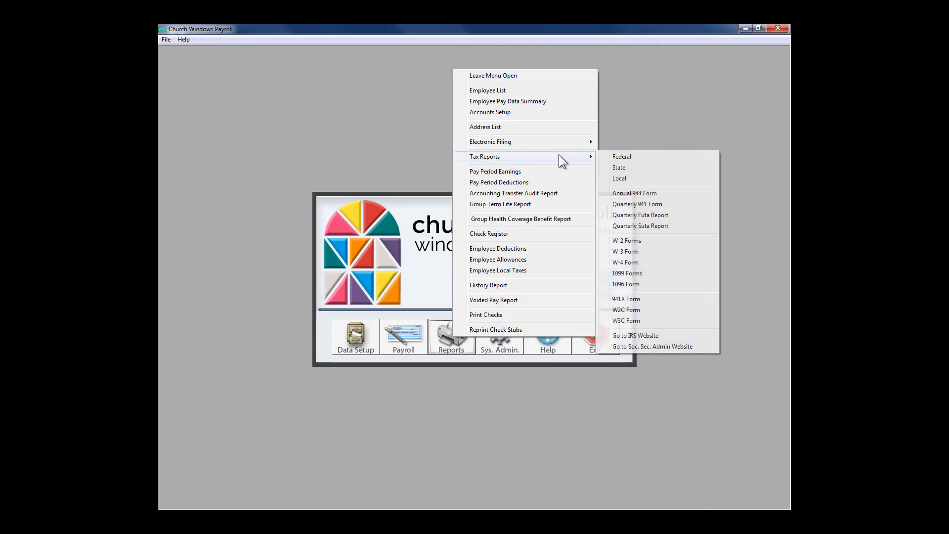
pyautogui.click(386, 234)
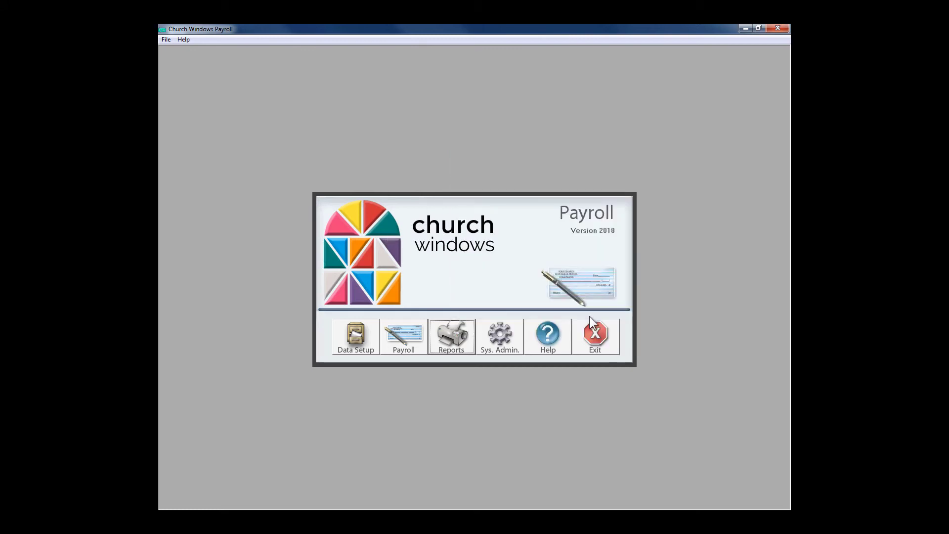